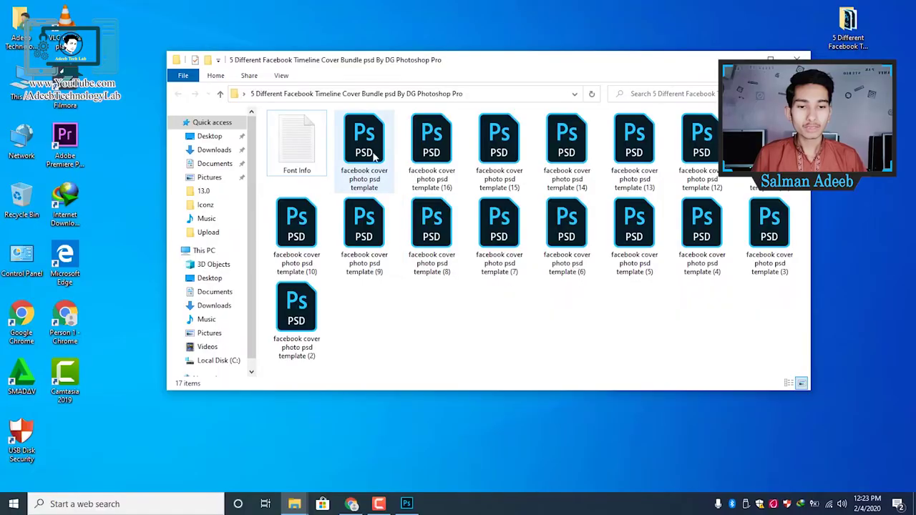
# Step: Select the first 'facebook cover photo psd template' file in the bundle folder
pyautogui.click(372, 156)
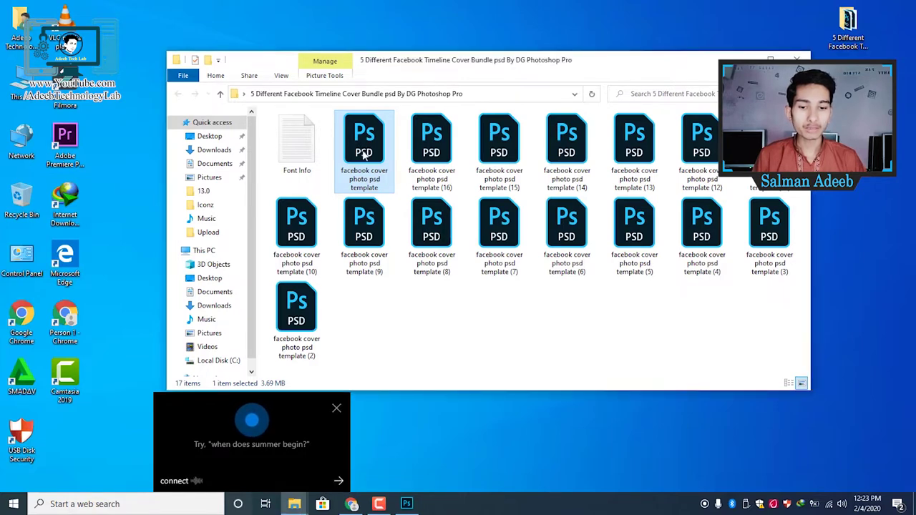
# Step: Open the first cover template in Photoshop, zoom in, and expand the Image Frames group
pyautogui.doubleClick(365, 156)
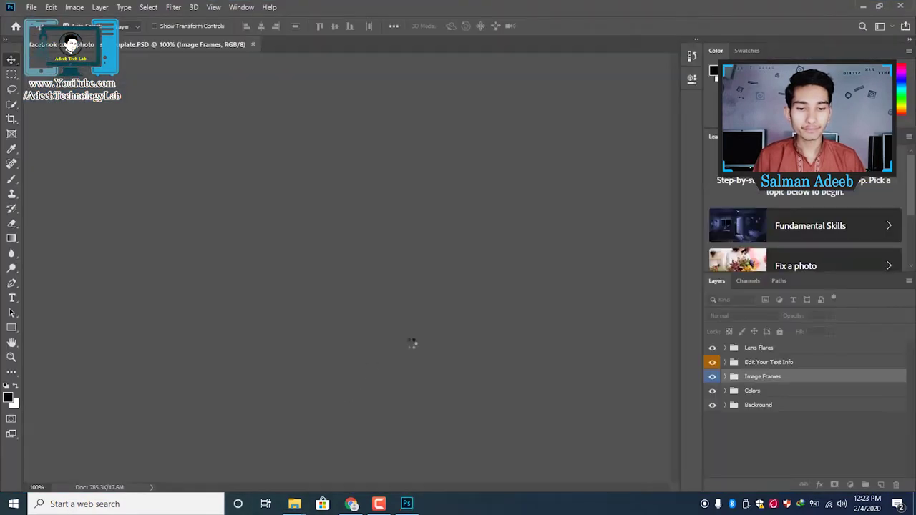
pyautogui.press('ctrl')
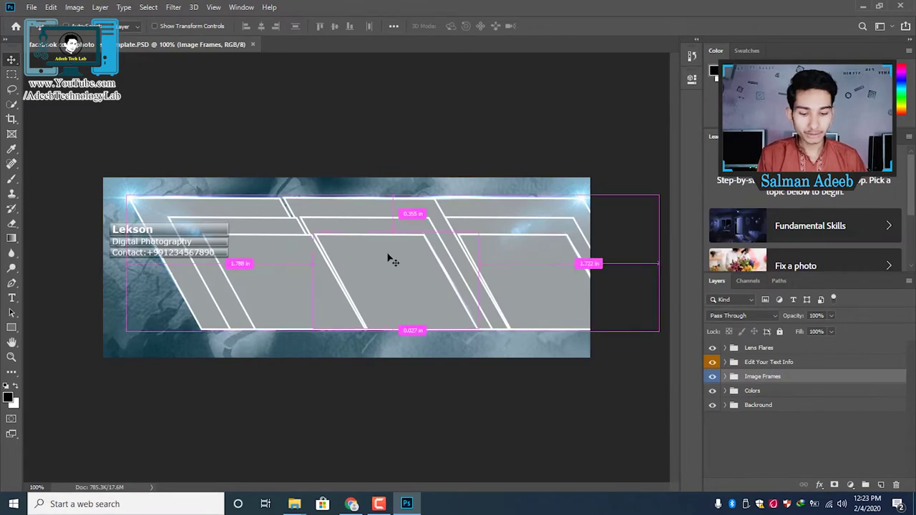
pyautogui.scroll(1, 390, 259)
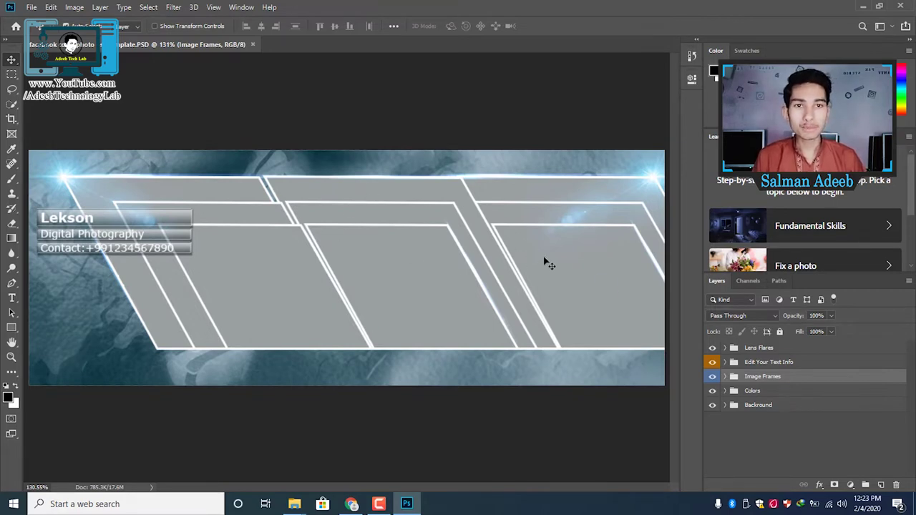
pyautogui.click(578, 274)
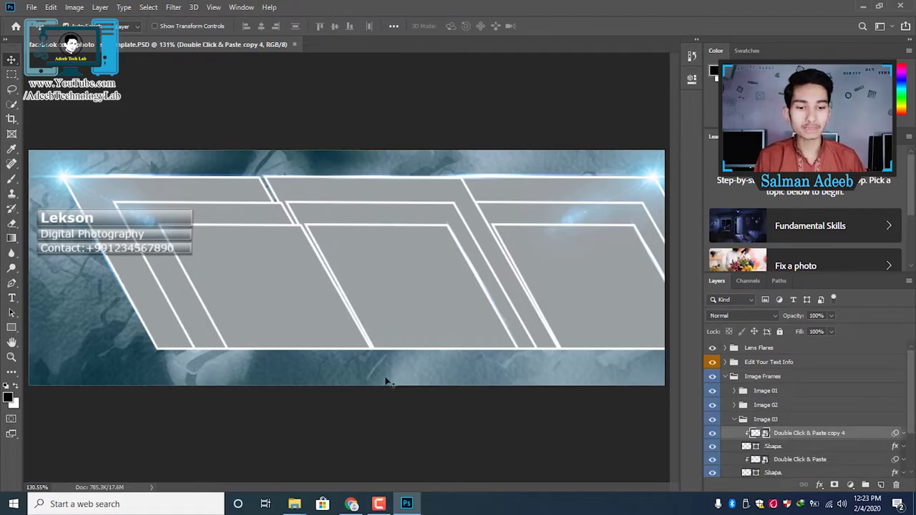
pyautogui.click(351, 506)
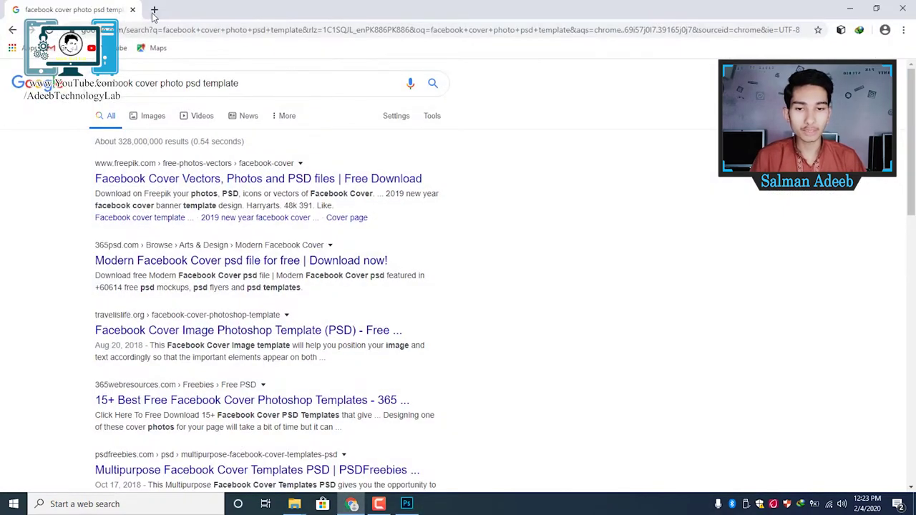
# Step: Search Google for 'adeeb technology lab' in a new browser tab
pyautogui.click(151, 9)
pyautogui.write('adeeb technology lab')
pyautogui.press('Return')
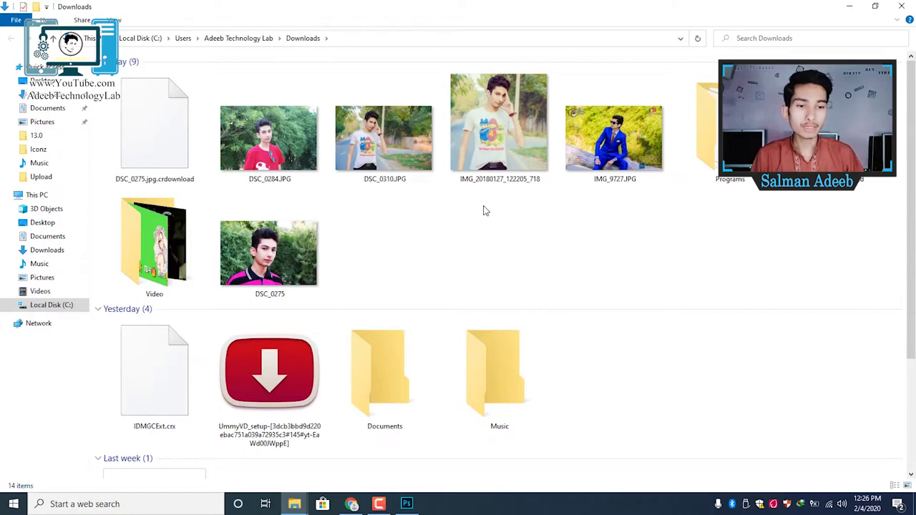
# Step: Preview IMG_9727.JPG and the previous portraits full-screen in Photos, then close the viewer
pyautogui.doubleClick(614, 138)
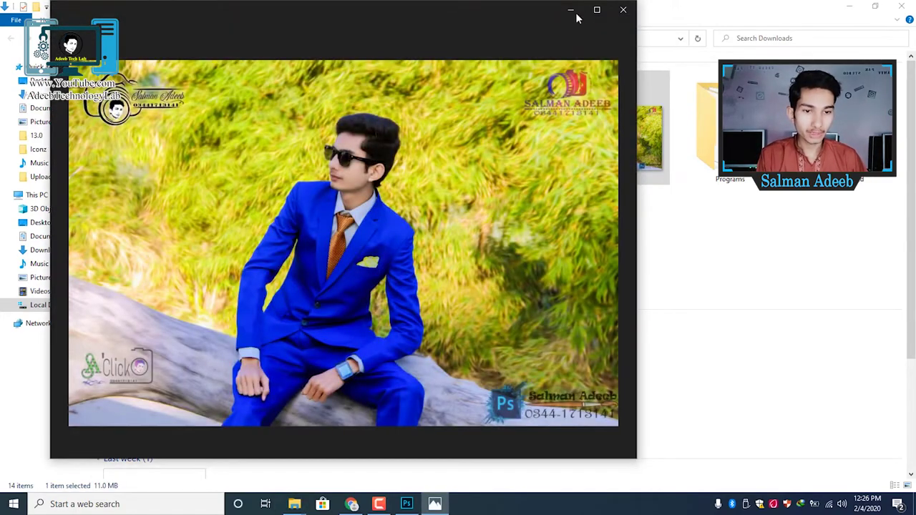
pyautogui.click(597, 10)
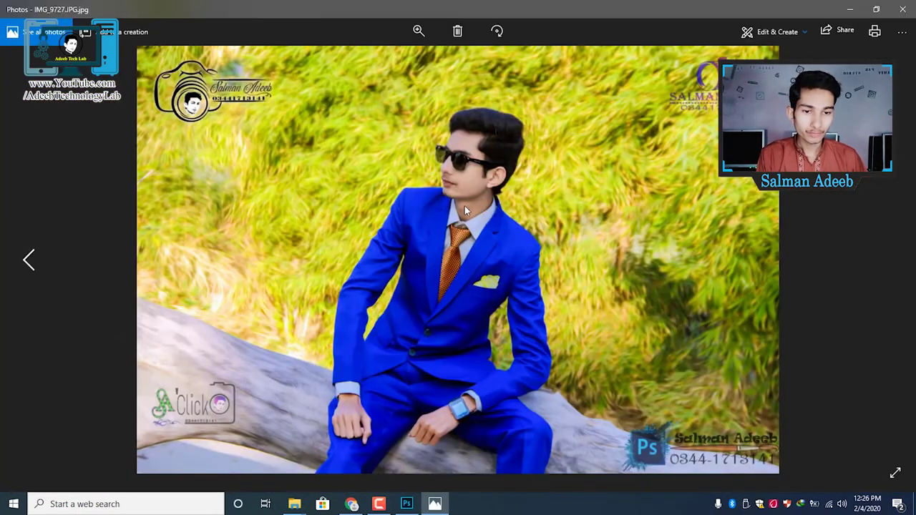
pyautogui.press('Left')
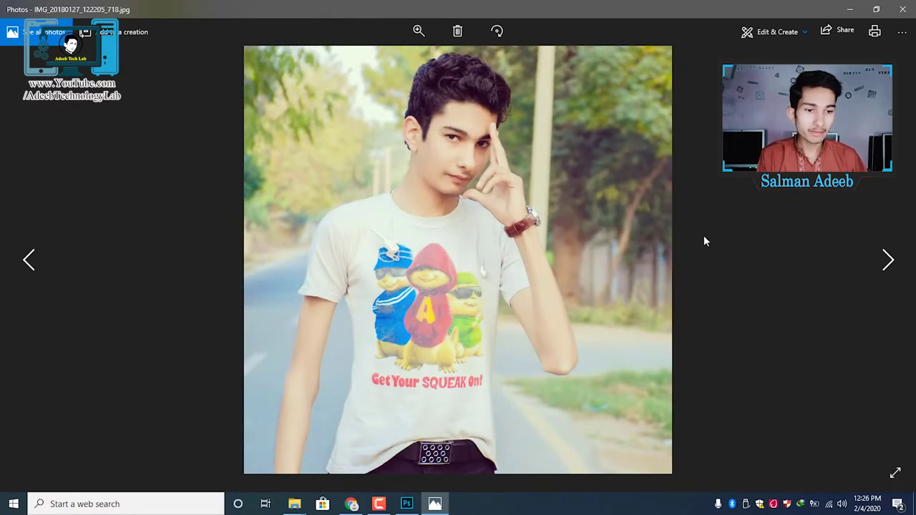
pyautogui.press('Left')
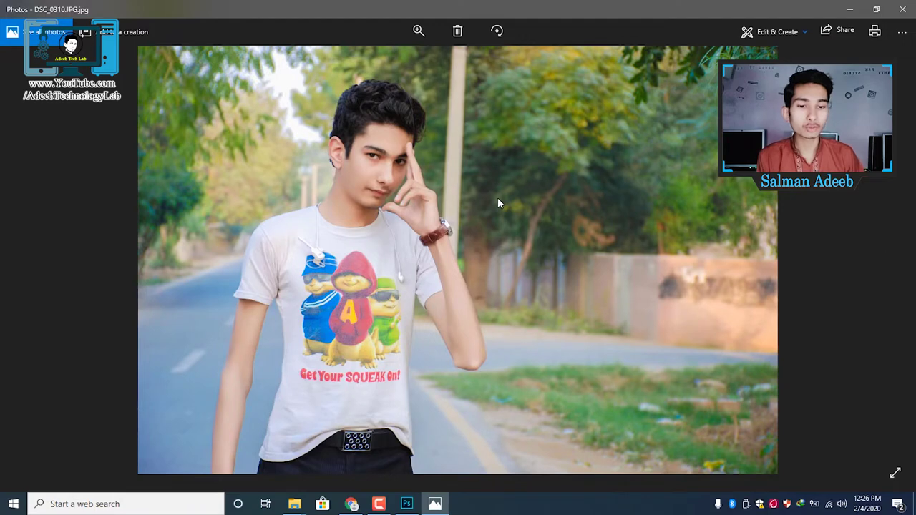
pyautogui.click(903, 8)
# Step: Drag DSC_0284 over to the Photoshop template and select the Image Frames group
pyautogui.moveTo(282, 146); pyautogui.dragTo(499, 269)
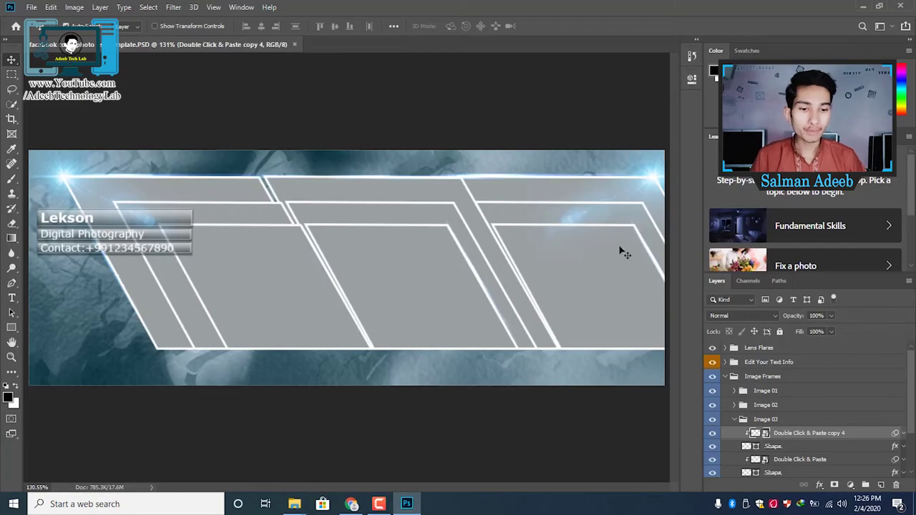
pyautogui.moveTo(499, 270); pyautogui.dragTo(732, 348)
pyautogui.click(732, 377)
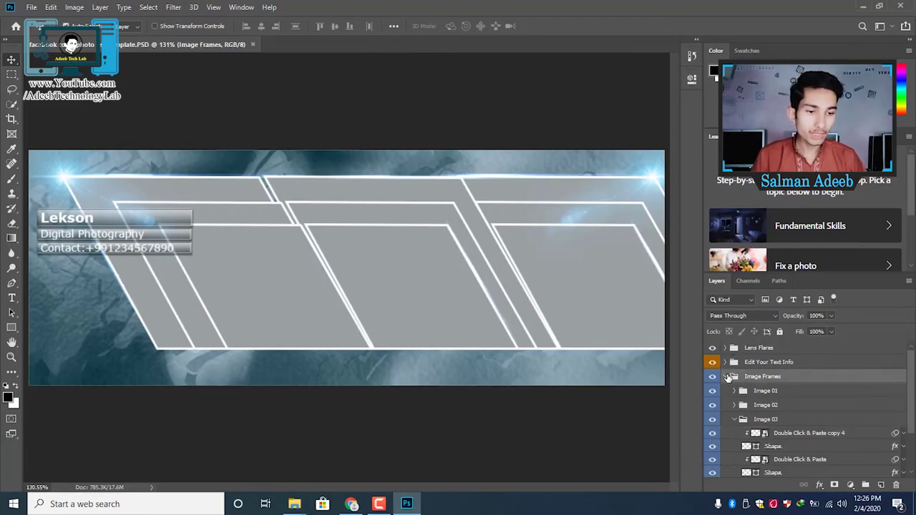
# Step: Inspect the Image 01, 02 and 03 groups, toggling Image 01's visibility to identify its frames
pyautogui.click(725, 377)
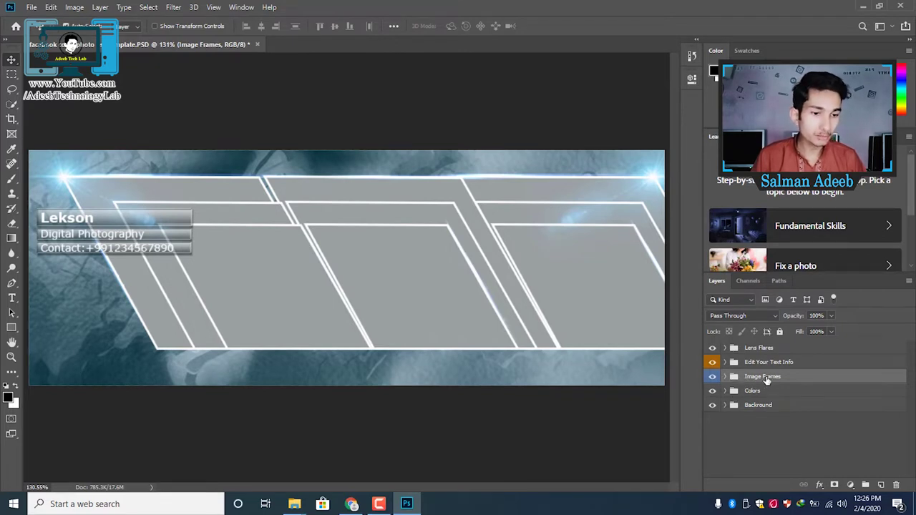
pyautogui.click(725, 377)
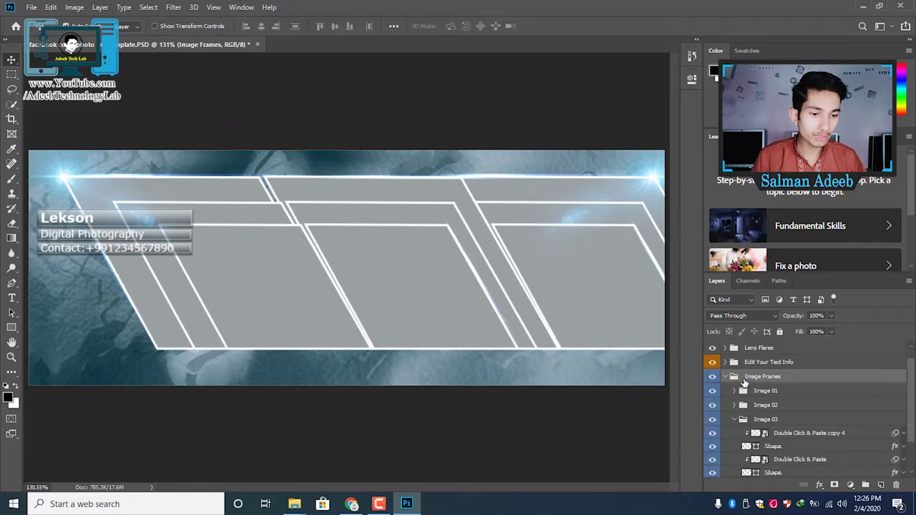
pyautogui.scroll(-1, 744, 394)
pyautogui.click(733, 406)
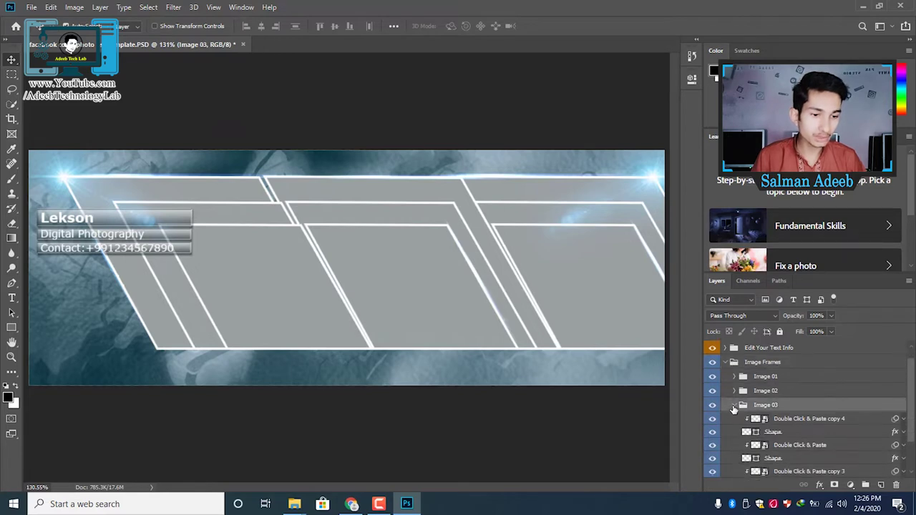
pyautogui.click(734, 406)
pyautogui.click(759, 393)
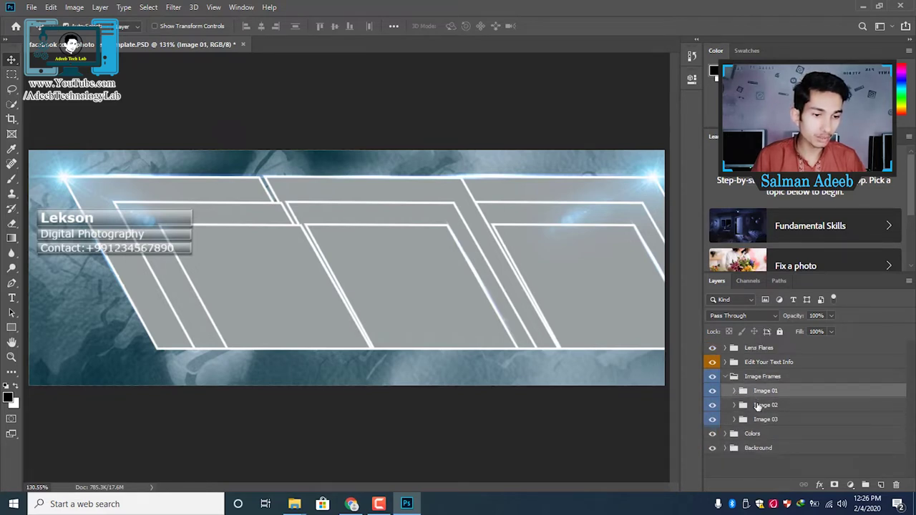
pyautogui.click(760, 405)
pyautogui.click(757, 420)
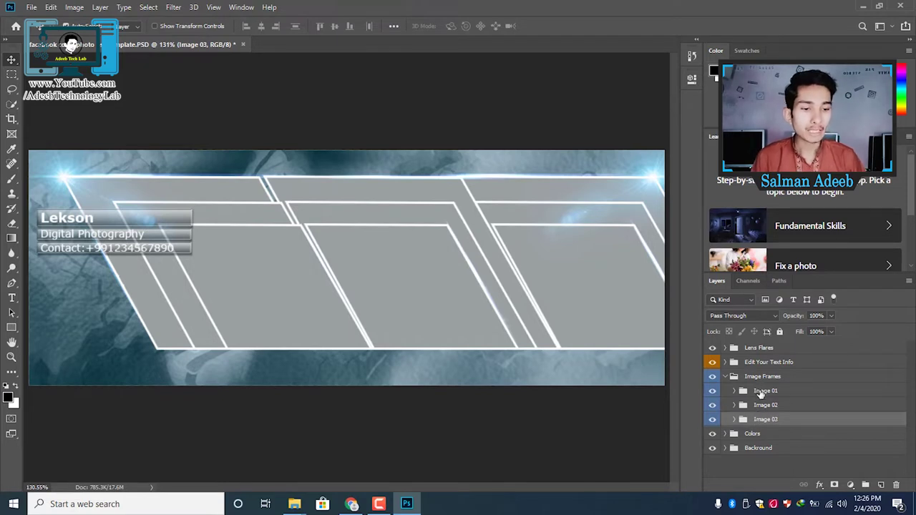
pyautogui.click(759, 392)
pyautogui.click(712, 391)
pyautogui.click(712, 390)
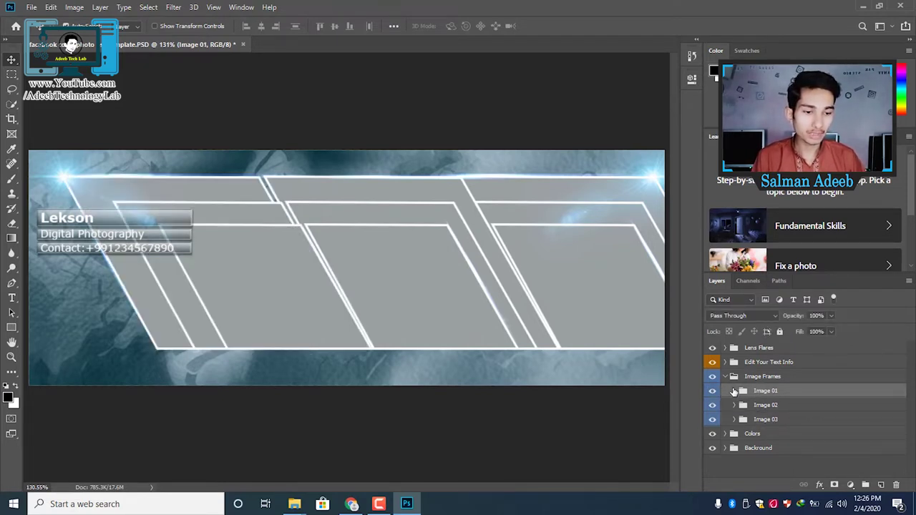
# Step: Expand Image 01 and select its first Double Click & Paste placeholder layer
pyautogui.click(734, 391)
pyautogui.scroll(-2, 814, 399)
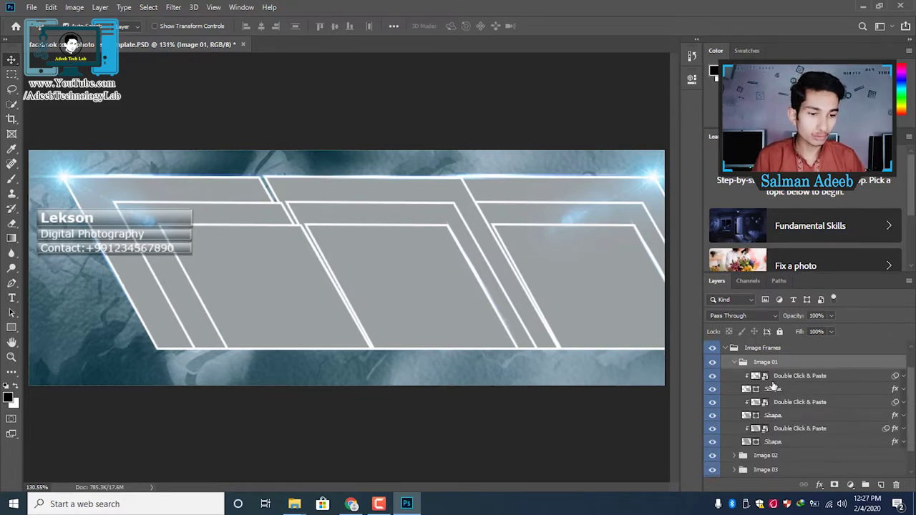
pyautogui.click(785, 378)
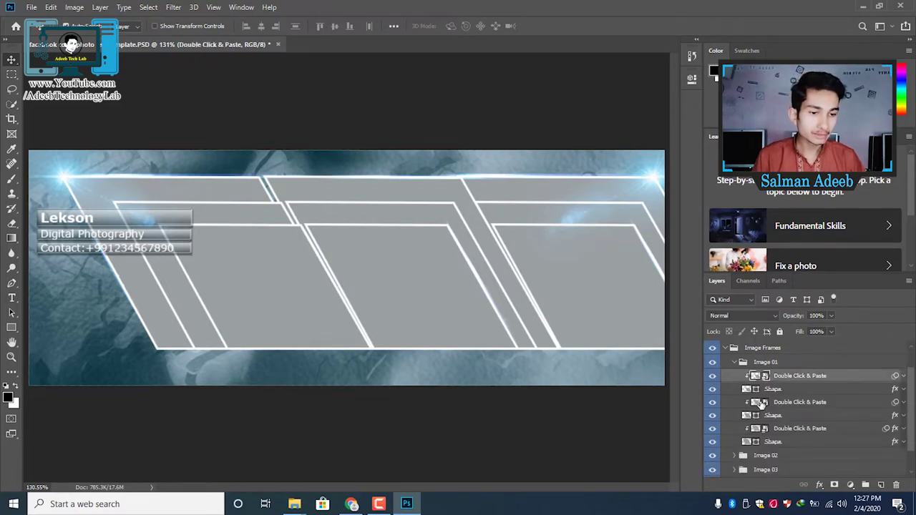
pyautogui.click(783, 428)
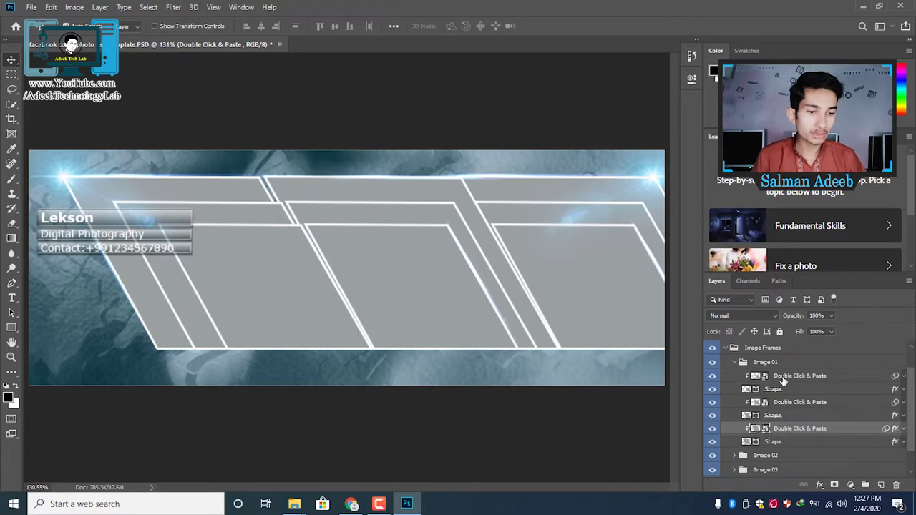
pyautogui.click(785, 370)
pyautogui.click(864, 12)
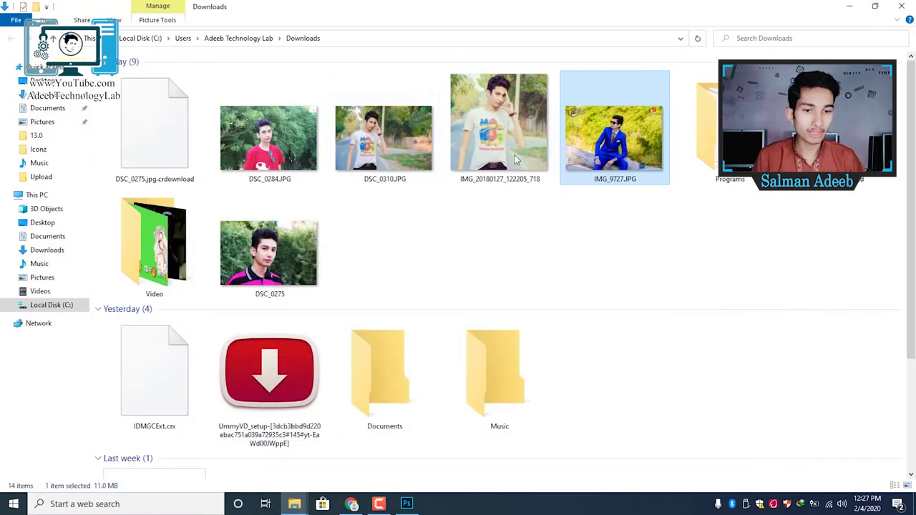
# Step: Drag DSC_0275.JPG from Downloads over the Photoshop cover template
pyautogui.moveTo(277, 149)
pyautogui.mouseDown()
pyautogui.moveTo(385, 314)
pyautogui.moveTo(417, 283)
pyautogui.mouseUp()
pyautogui.moveTo(282, 264); pyautogui.dragTo(372, 468)
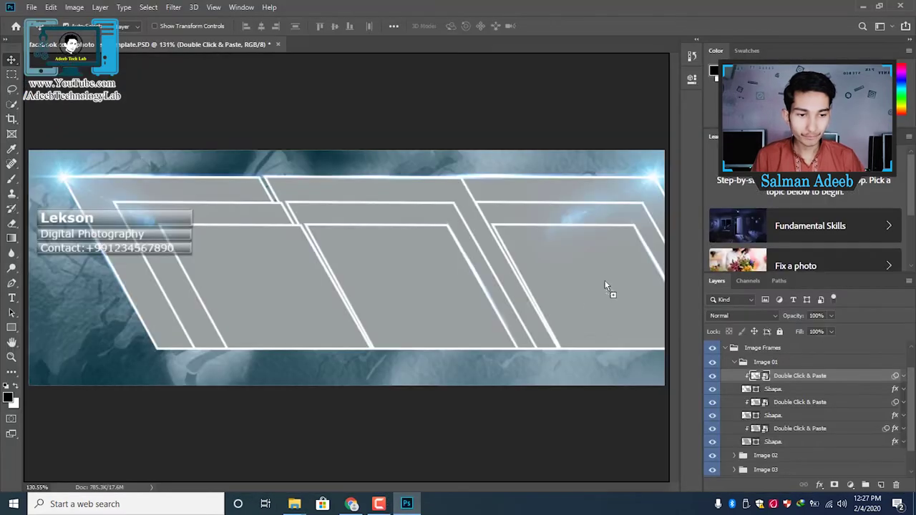
pyautogui.moveTo(372, 469)
pyautogui.mouseDown()
pyautogui.moveTo(765, 364)
pyautogui.moveTo(333, 281)
pyautogui.mouseUp()
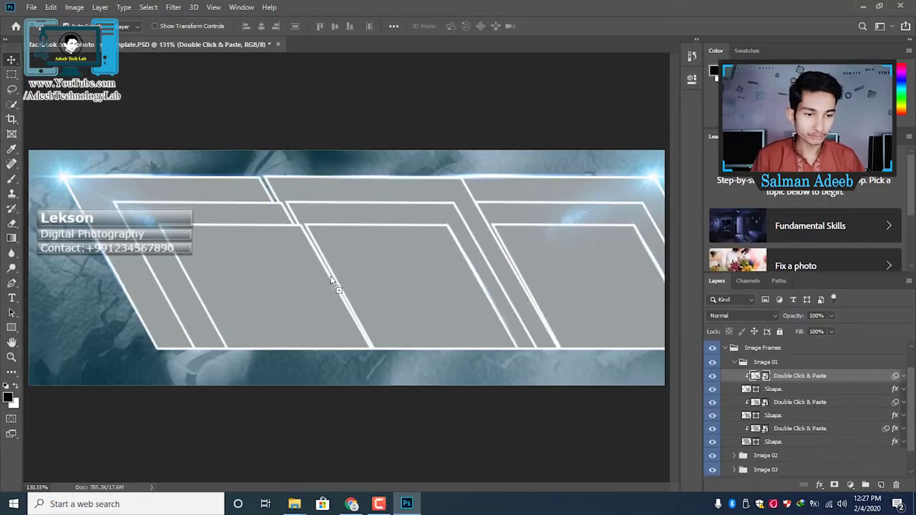
# Step: Place DSC_0275 on the cover, move it left, and scale it down to the first frame's height
pyautogui.moveTo(293, 273); pyautogui.dragTo(293, 271)
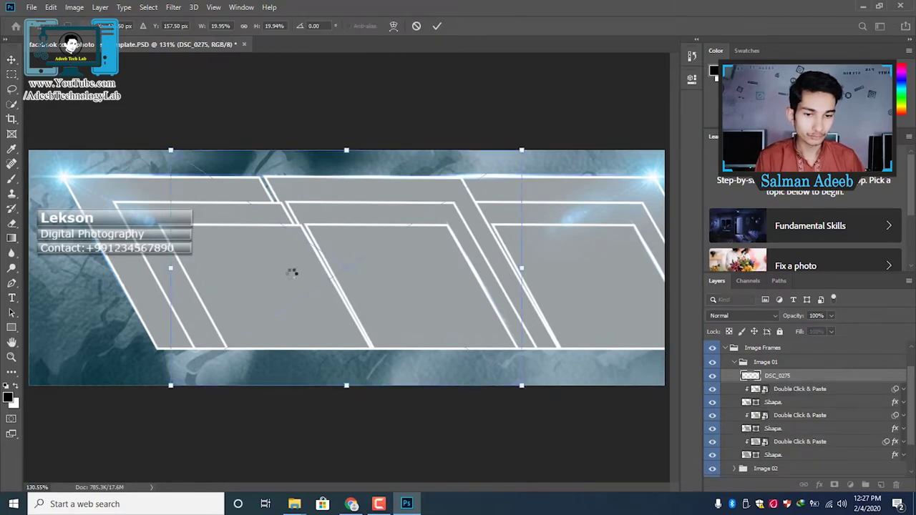
pyautogui.moveTo(366, 329); pyautogui.dragTo(282, 323)
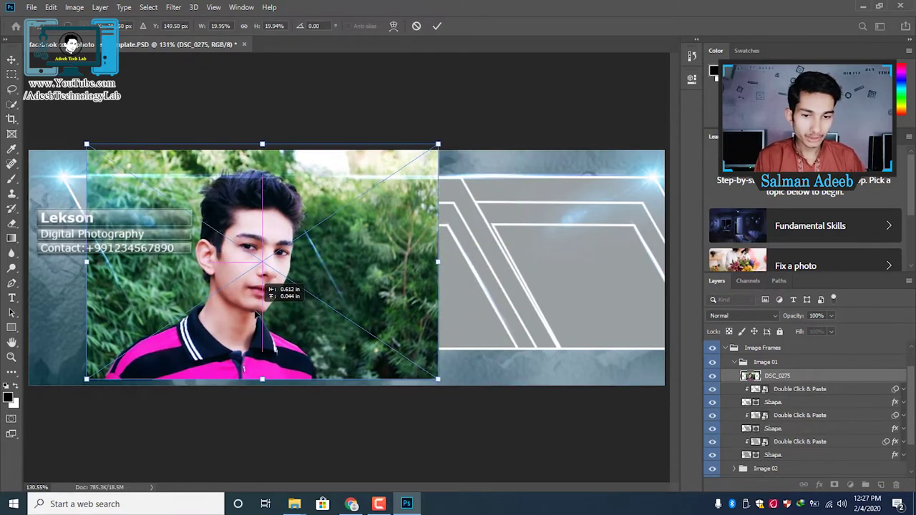
pyautogui.moveTo(258, 157); pyautogui.dragTo(262, 202)
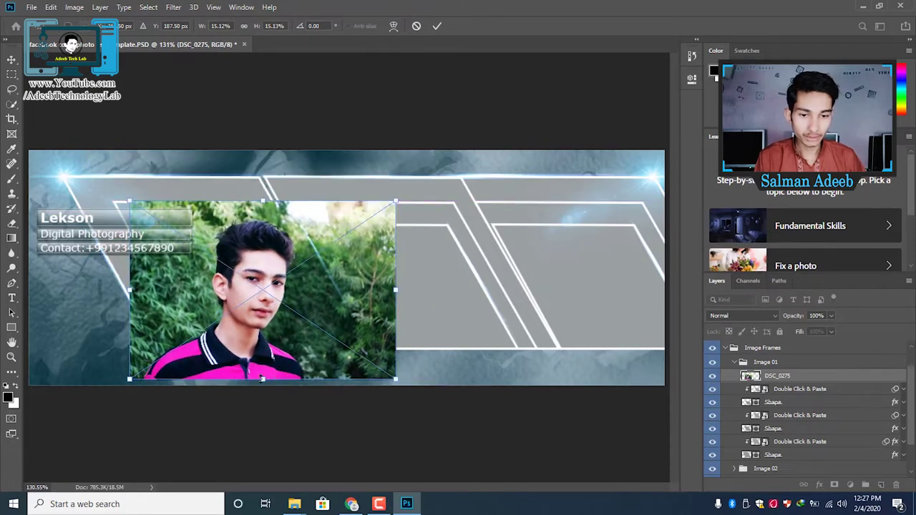
pyautogui.moveTo(262, 379); pyautogui.dragTo(263, 349)
pyautogui.press('Return')
pyautogui.rightClick(819, 380)
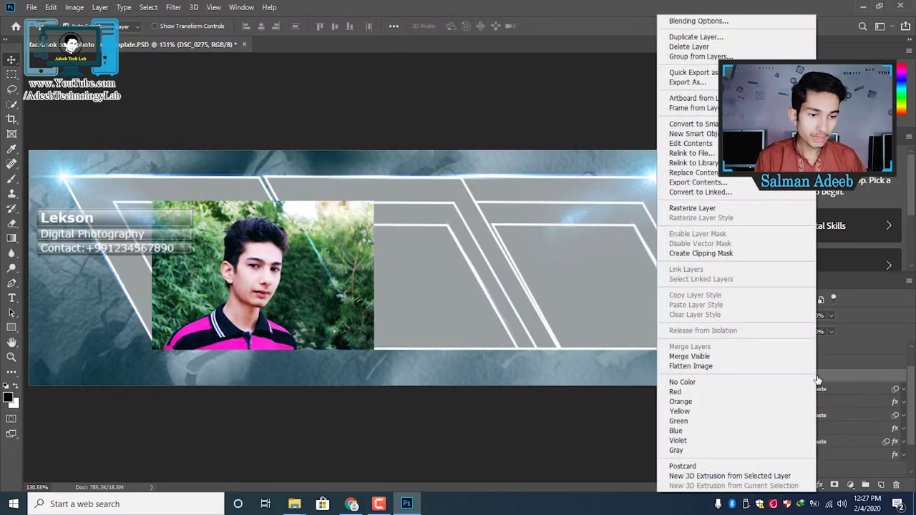
# Step: Clip DSC_0275 to the front slanted frame and scale it slightly down from the top
pyautogui.click(734, 254)
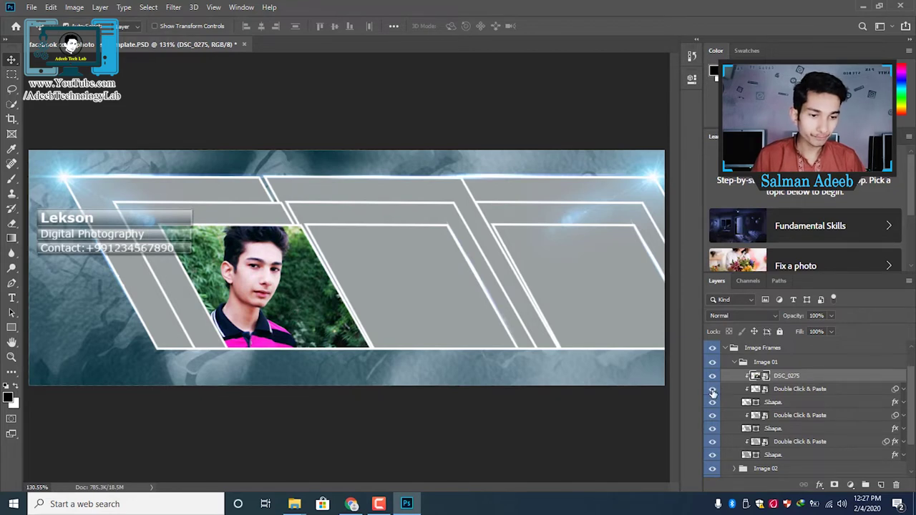
pyautogui.hotkey('ctrl', 't')
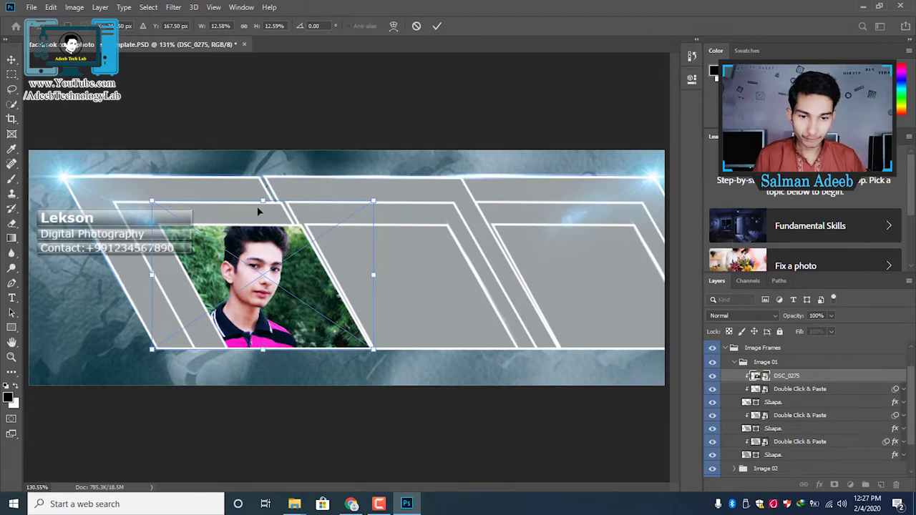
pyautogui.moveTo(261, 202)
pyautogui.mouseDown()
pyautogui.moveTo(261, 224)
pyautogui.moveTo(261, 205)
pyautogui.mouseUp()
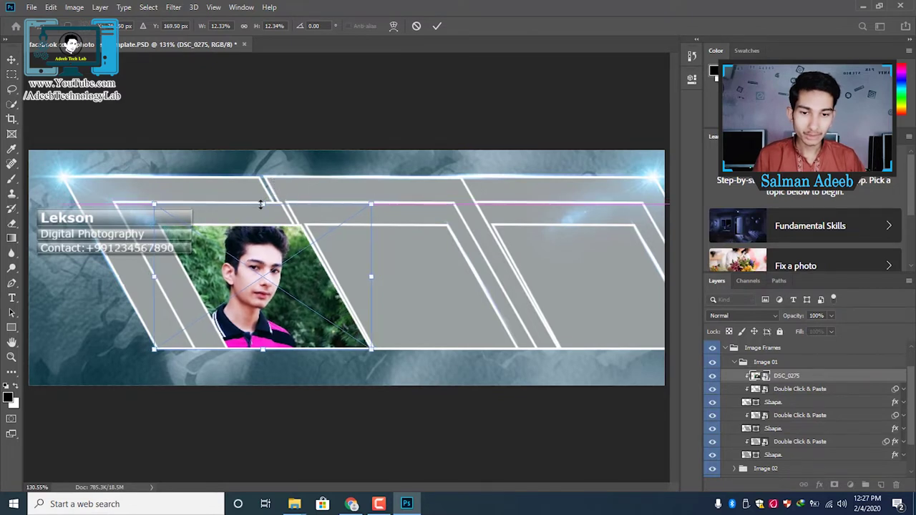
pyautogui.press('Return')
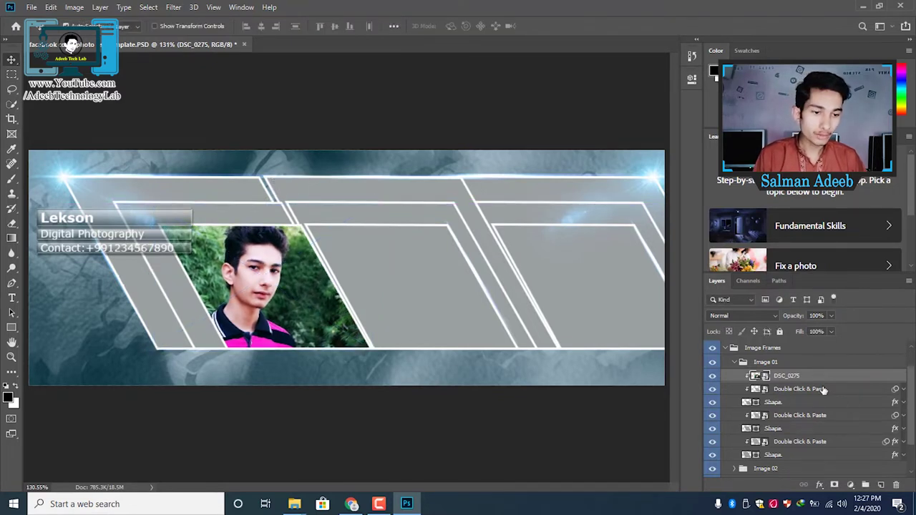
# Step: Duplicate DSC_0275, clip the copy into the second frame, and enlarge it to fill
pyautogui.hotkey('ctrl', 'j')
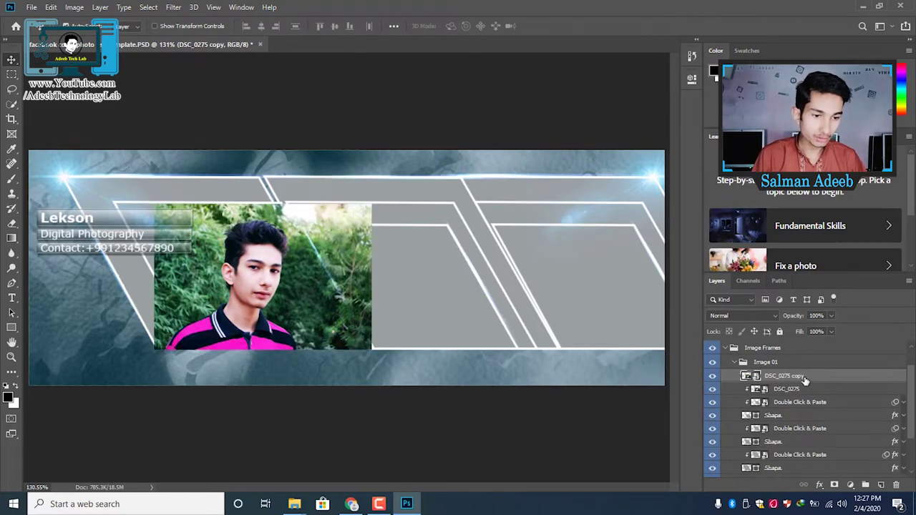
pyautogui.moveTo(807, 376); pyautogui.dragTo(806, 427)
pyautogui.rightClick(822, 415)
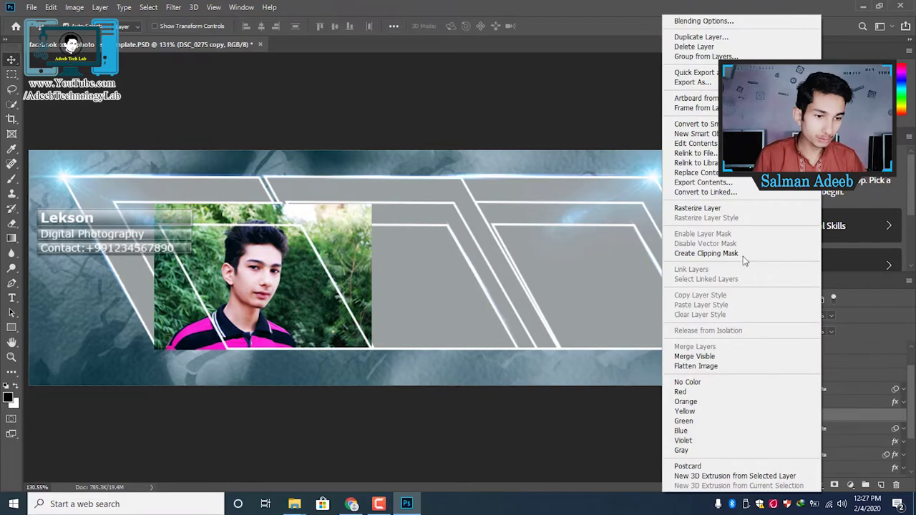
pyautogui.click(744, 254)
pyautogui.scroll(-1, 782, 379)
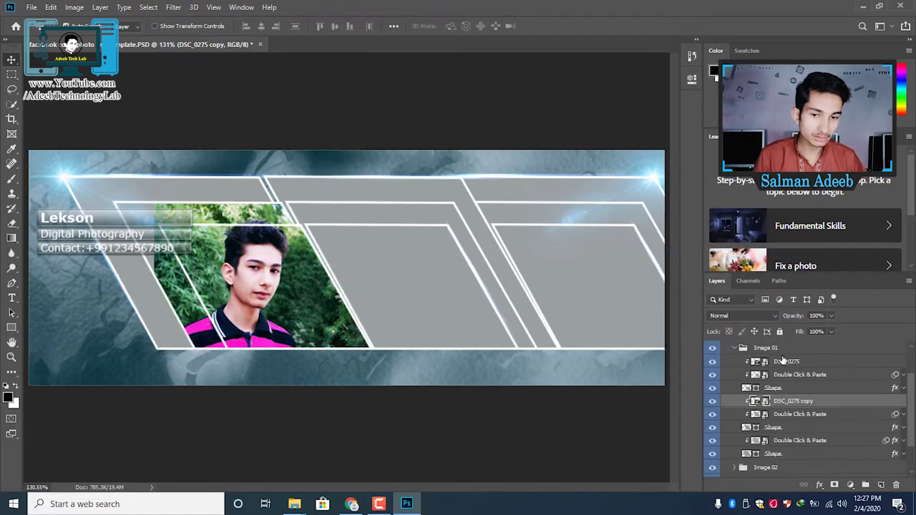
pyautogui.scroll(-1, 779, 398)
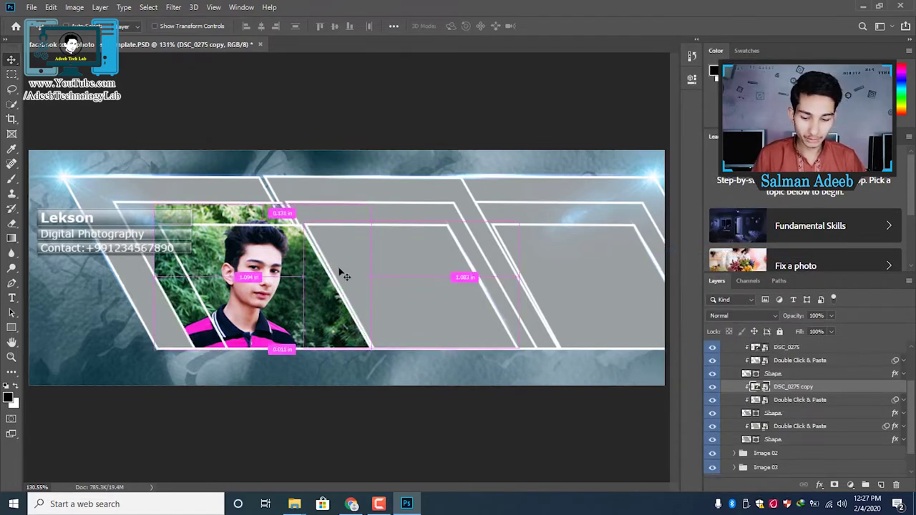
pyautogui.hotkey('ctrl', 't')
pyautogui.moveTo(153, 204); pyautogui.dragTo(91, 195)
pyautogui.moveTo(93, 195); pyautogui.dragTo(95, 198)
pyautogui.press('Return')
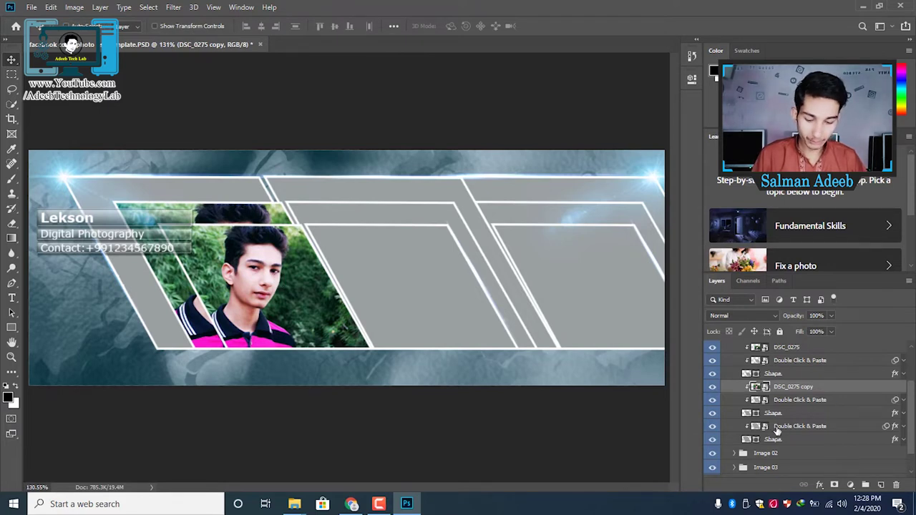
# Step: Make a second copy, clip it into the third frame, and enlarge it to fill
pyautogui.hotkey('ctrl', 'j')
pyautogui.moveTo(814, 388); pyautogui.dragTo(810, 431)
pyautogui.rightClick(793, 396)
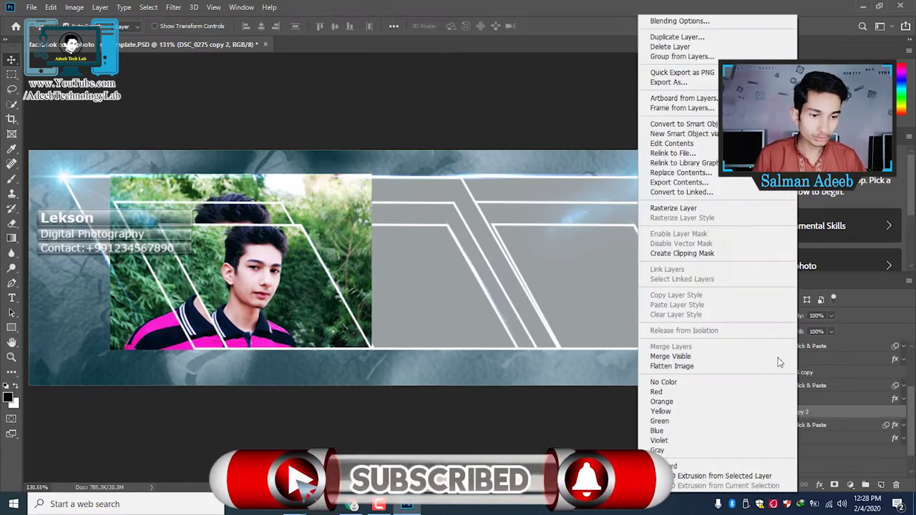
pyautogui.click(682, 254)
pyautogui.hotkey('ctrl', 't')
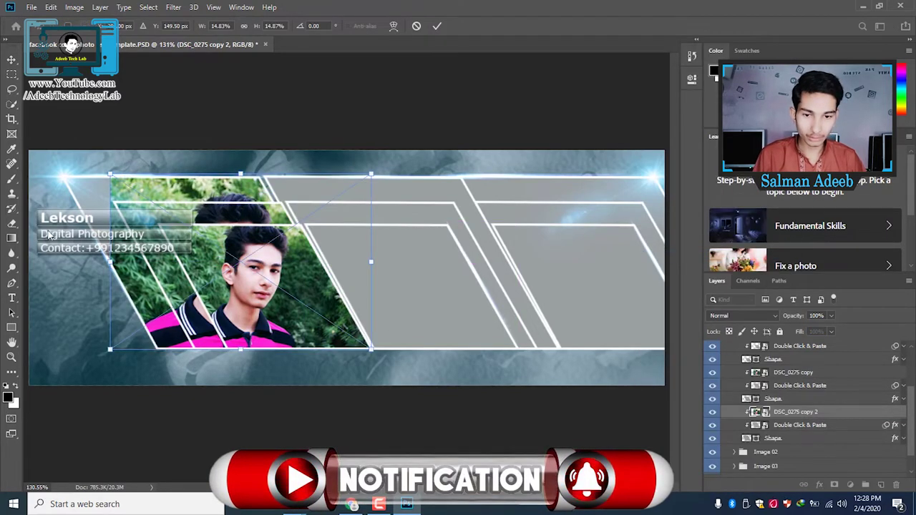
pyautogui.moveTo(109, 174); pyautogui.dragTo(43, 172)
pyautogui.press('Return')
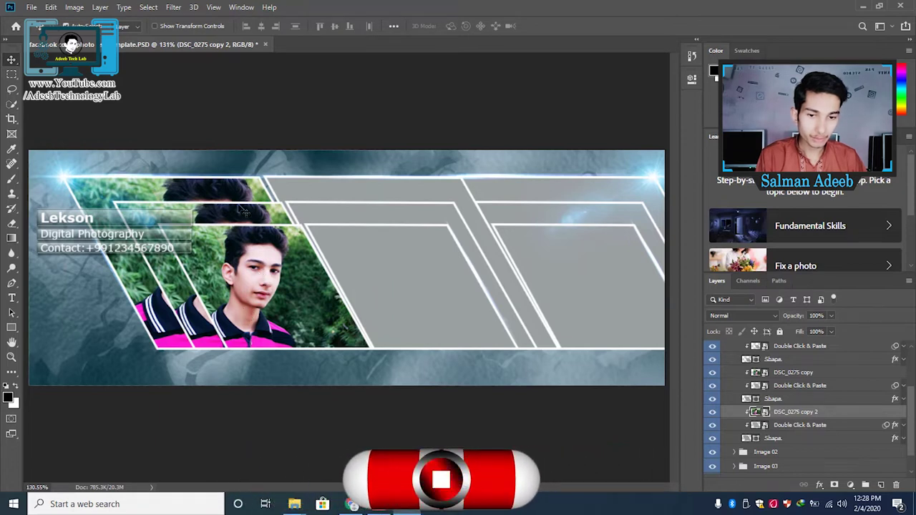
pyautogui.scroll(1, 726, 384)
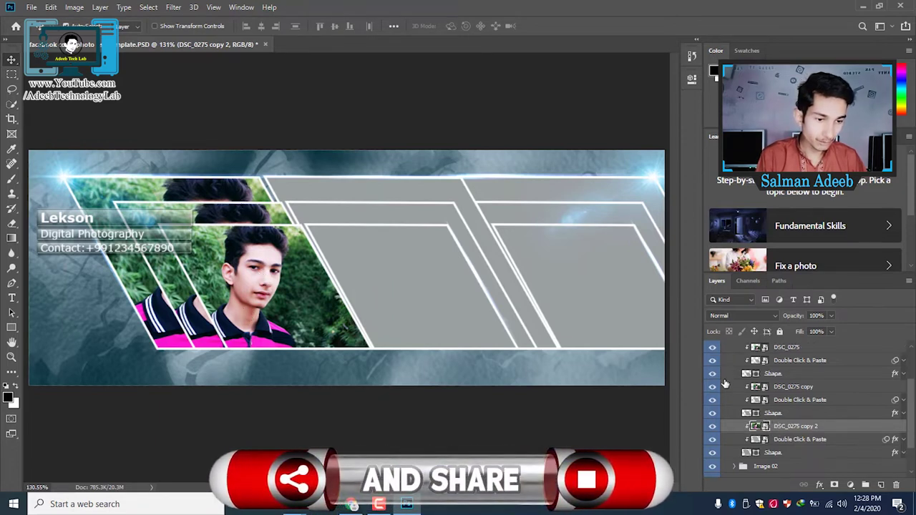
# Step: Set DSC_0275 copy 2 to 30% and DSC_0275 copy to 60% opacity, then compare by toggling DSC_0275
pyautogui.scroll(1, 790, 394)
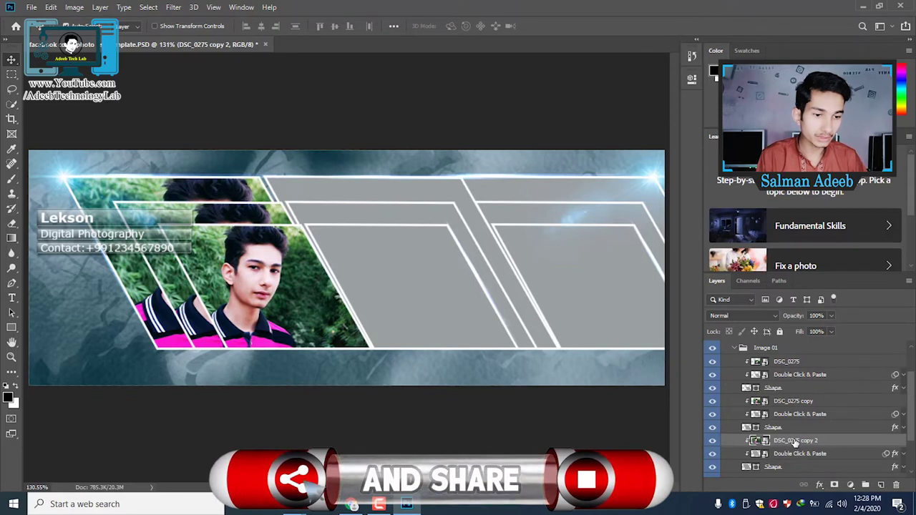
pyautogui.click(831, 332)
pyautogui.click(816, 315)
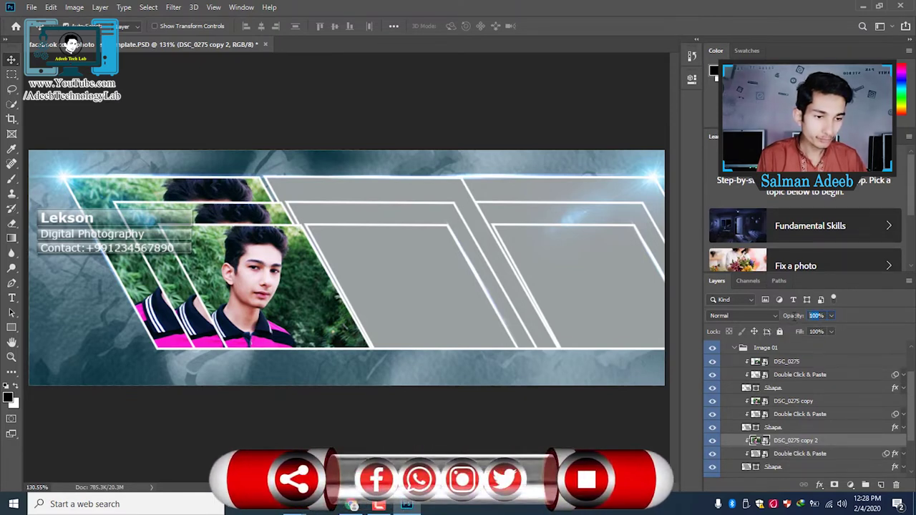
pyautogui.write('30')
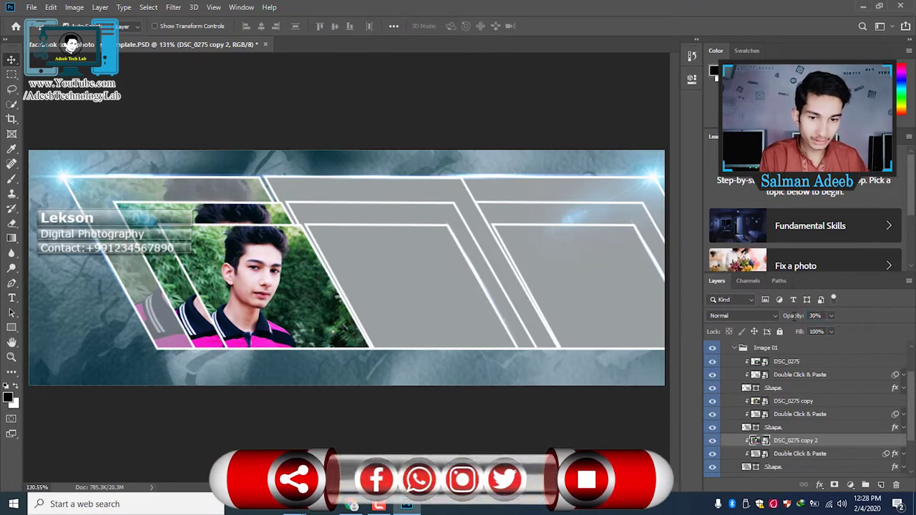
pyautogui.click(779, 402)
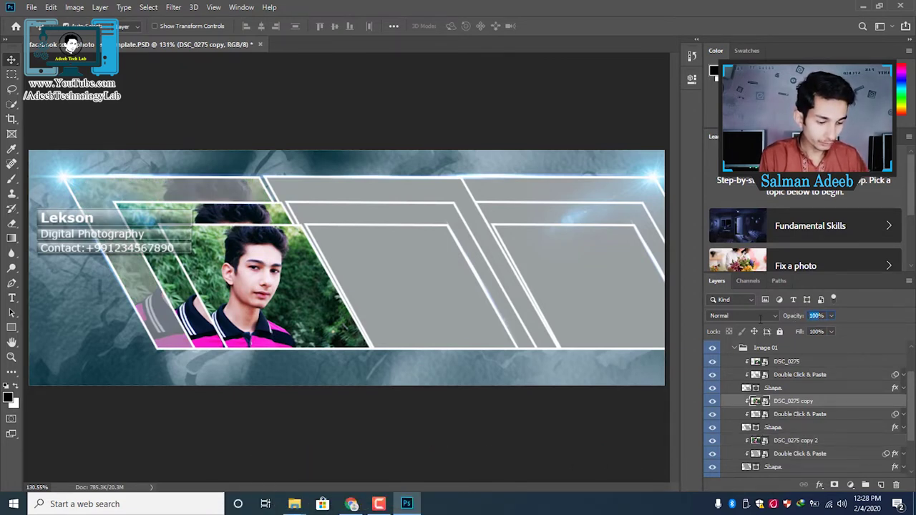
pyautogui.write('60')
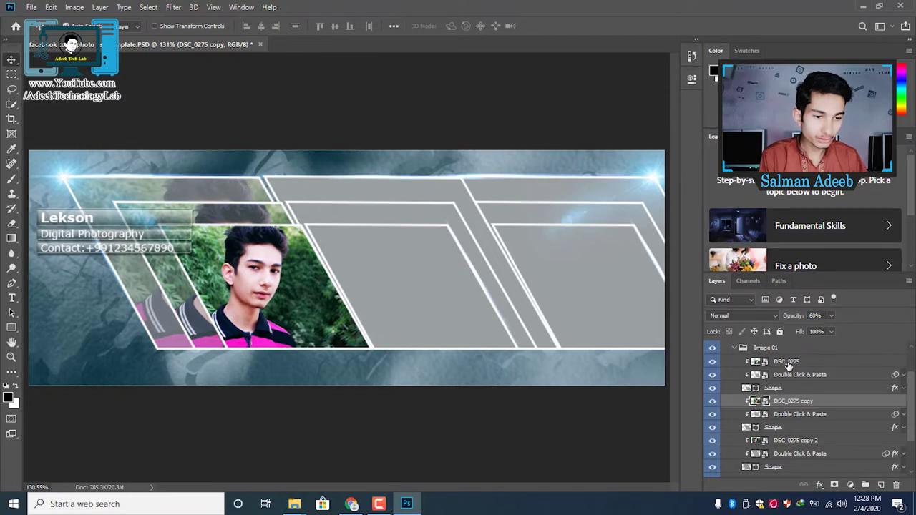
pyautogui.click(788, 363)
pyautogui.click(713, 364)
pyautogui.click(712, 364)
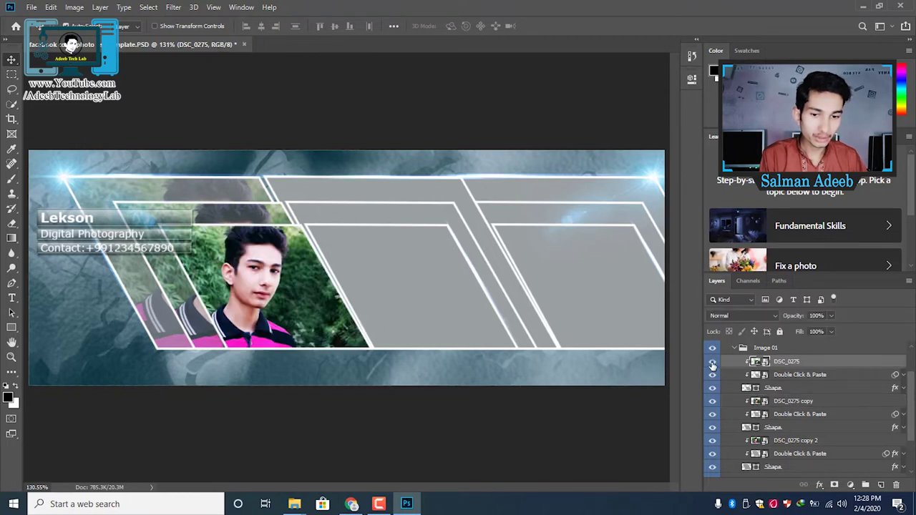
pyautogui.click(406, 294)
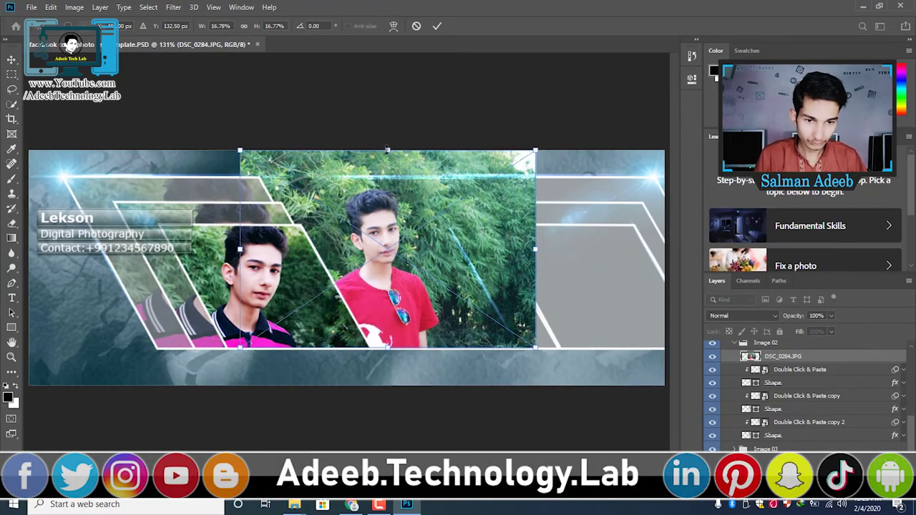
# Step: Fit the DSC_0284 photo copy over the last middle frame and clip it into that frame
pyautogui.moveTo(383, 159); pyautogui.dragTo(383, 188)
pyautogui.moveTo(240, 280)
pyautogui.mouseDown()
pyautogui.moveTo(251, 290)
pyautogui.moveTo(265, 286)
pyautogui.mouseUp()
pyautogui.press('Return')
pyautogui.rightClick(829, 399)
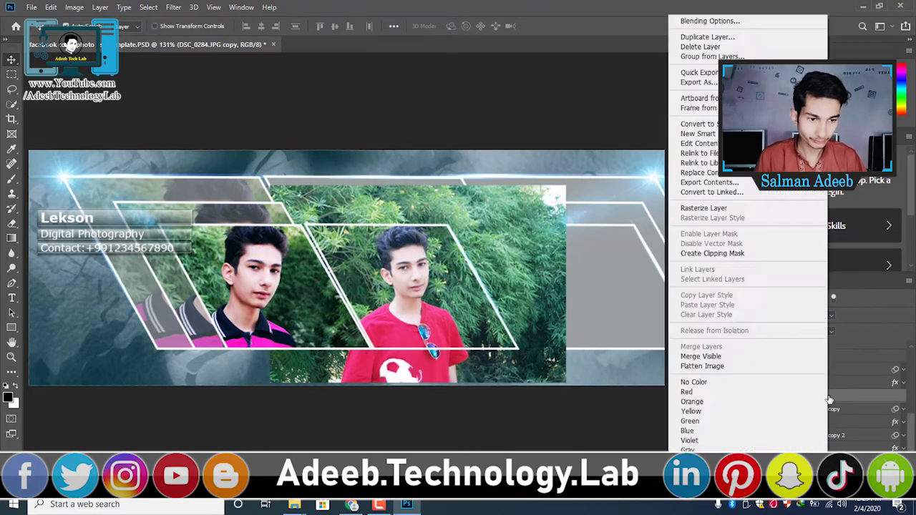
pyautogui.press('Escape')
pyautogui.click(801, 435)
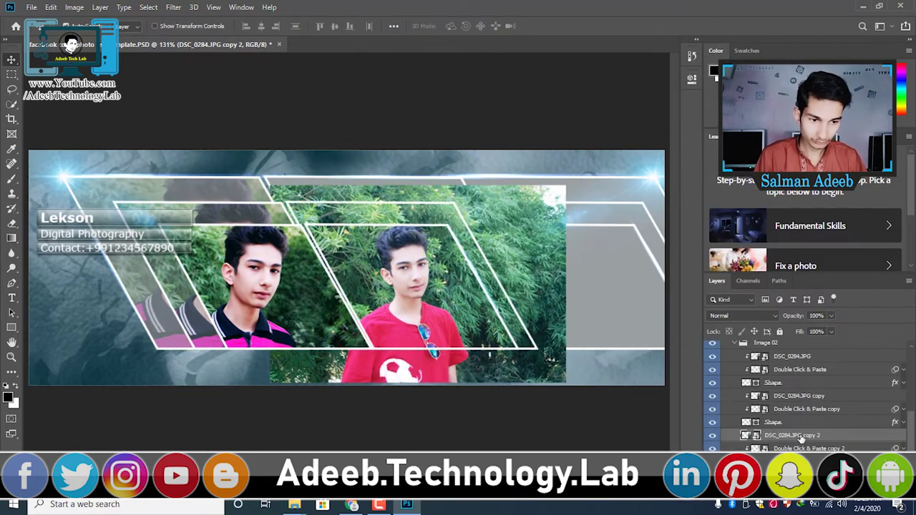
pyautogui.hotkey('ctrl', 'alt', 'g')
pyautogui.click(809, 398)
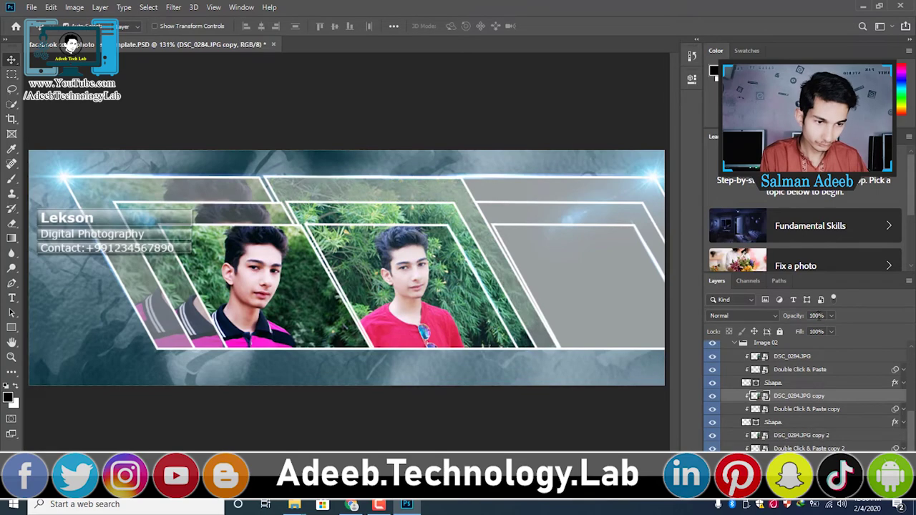
# Step: Place the blue-suit IMG_9727 photo, duplicate it, and stretch the copy to fill the next slanted frame
pyautogui.hotkey('alt', 'Tab')
pyautogui.moveTo(615, 108)
pyautogui.mouseDown()
pyautogui.moveTo(571, 299)
pyautogui.moveTo(582, 235)
pyautogui.moveTo(563, 393)
pyautogui.mouseUp()
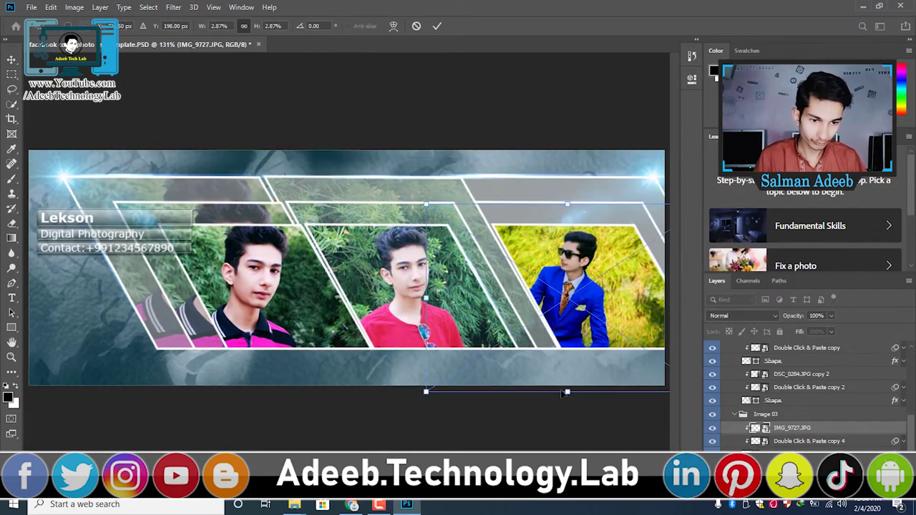
pyautogui.press('Return')
pyautogui.rightClick(816, 428)
pyautogui.click(698, 131)
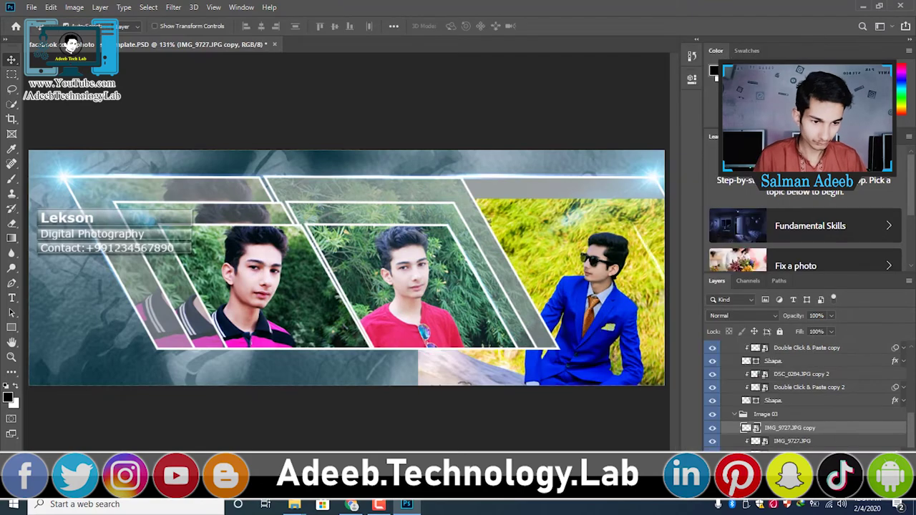
pyautogui.moveTo(789, 428); pyautogui.dragTo(790, 436)
pyautogui.hotkey('ctrl', 't')
pyautogui.moveTo(591, 429); pyautogui.dragTo(587, 396)
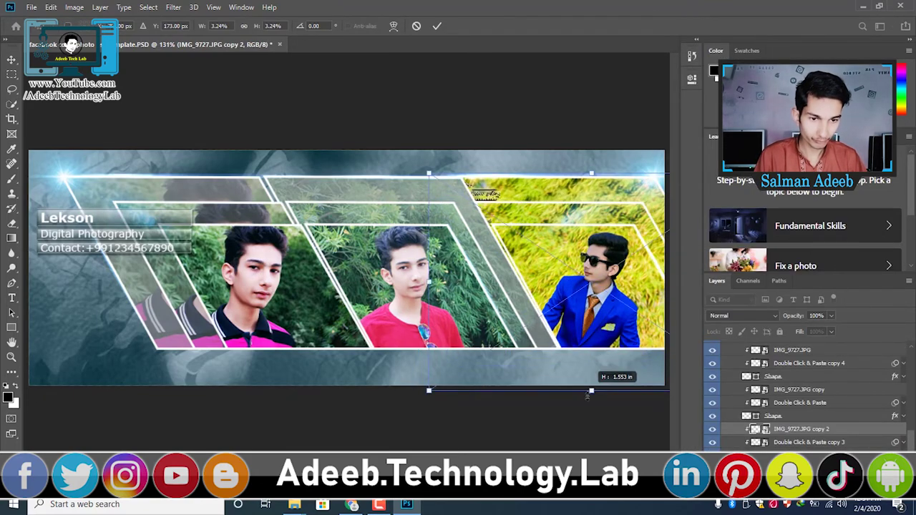
pyautogui.press('Return')
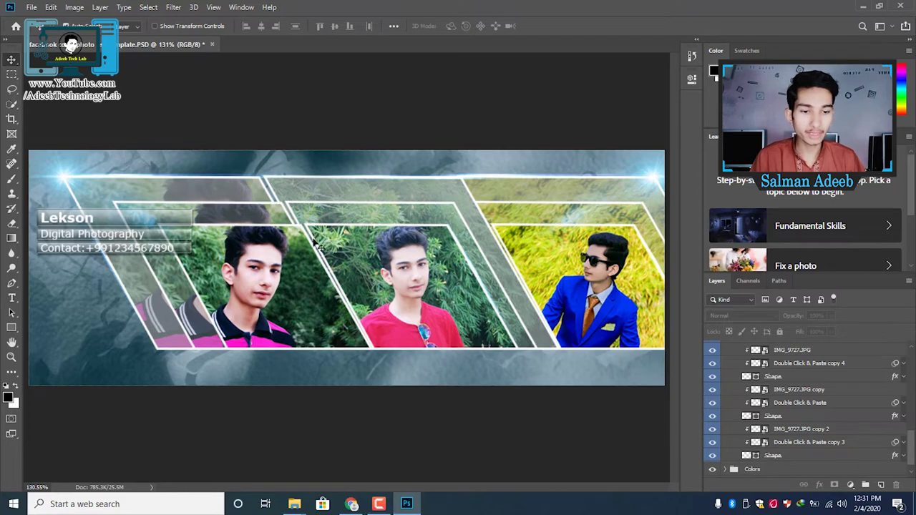
# Step: Collapse the Lens Flares, Image 01 and Image Frames groups, then expand Edit Your Text Info to reach the Contact layer
pyautogui.click(72, 224)
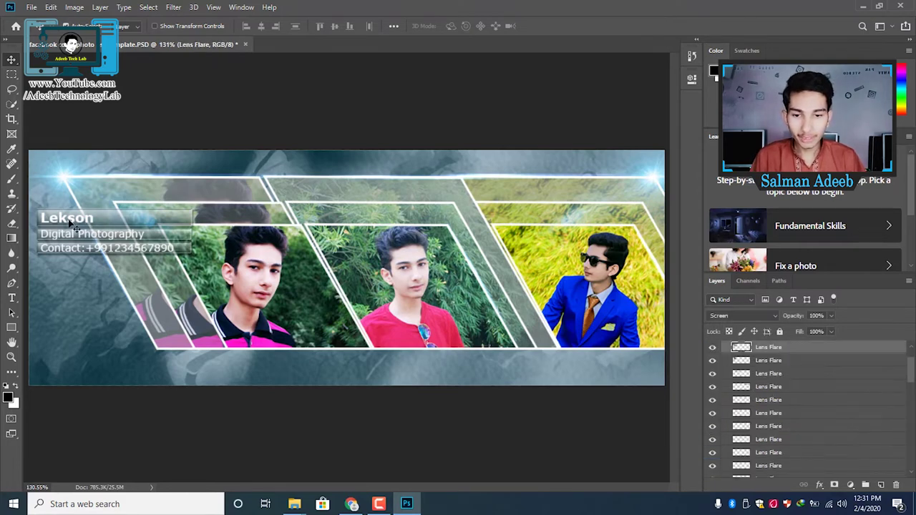
pyautogui.moveTo(730, 348); pyautogui.dragTo(743, 377)
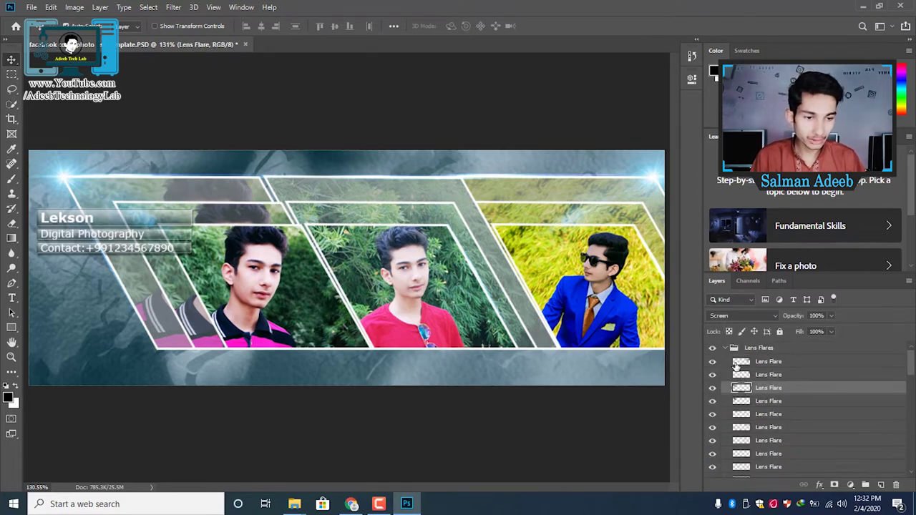
pyautogui.click(725, 348)
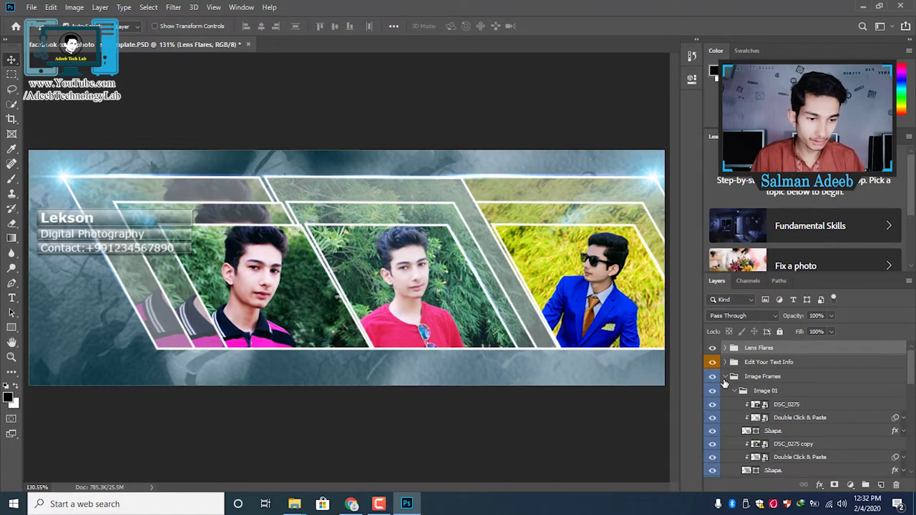
pyautogui.click(730, 377)
pyautogui.click(735, 391)
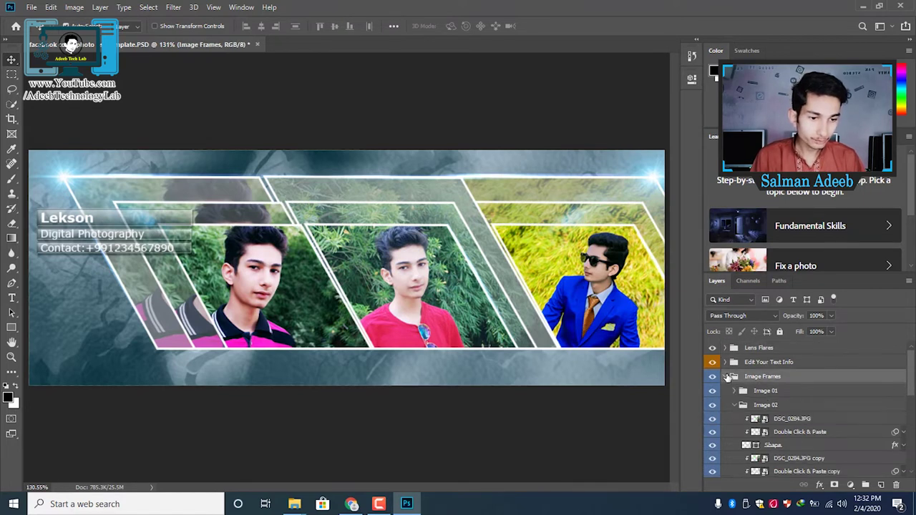
pyautogui.click(725, 377)
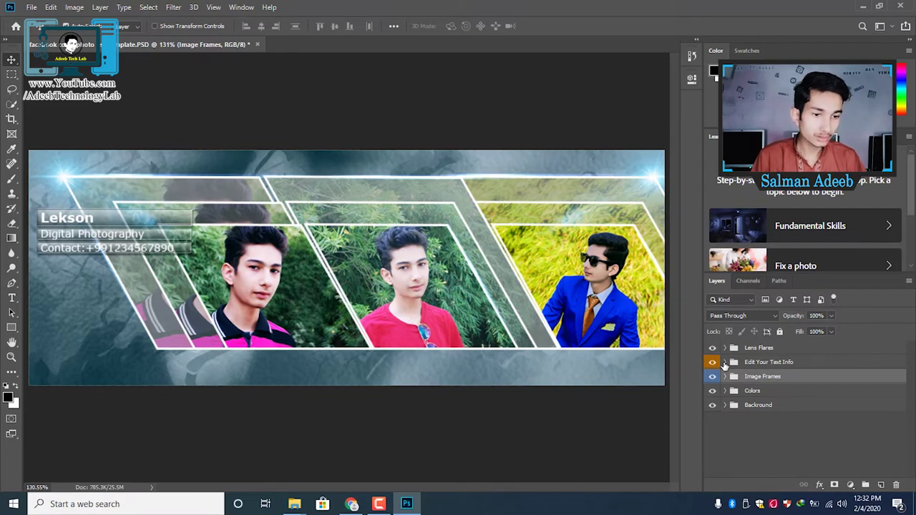
pyautogui.click(725, 363)
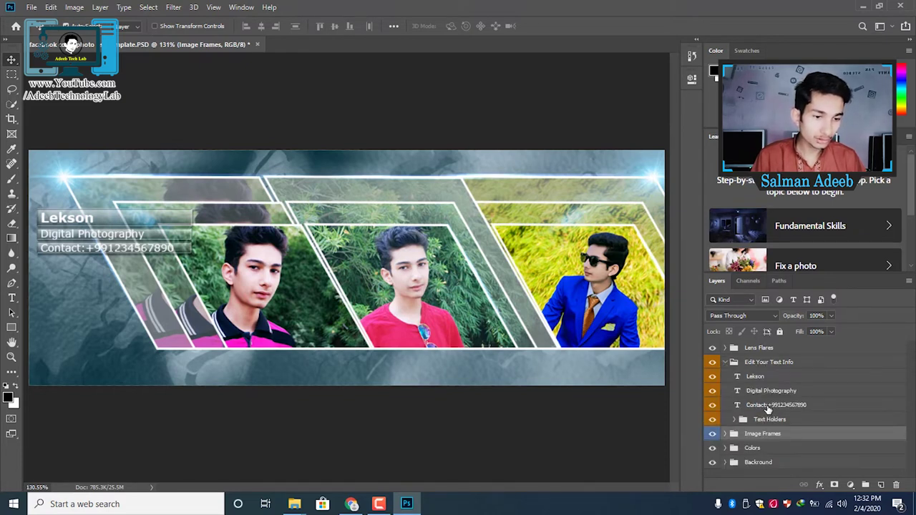
pyautogui.click(768, 407)
pyautogui.click(11, 298)
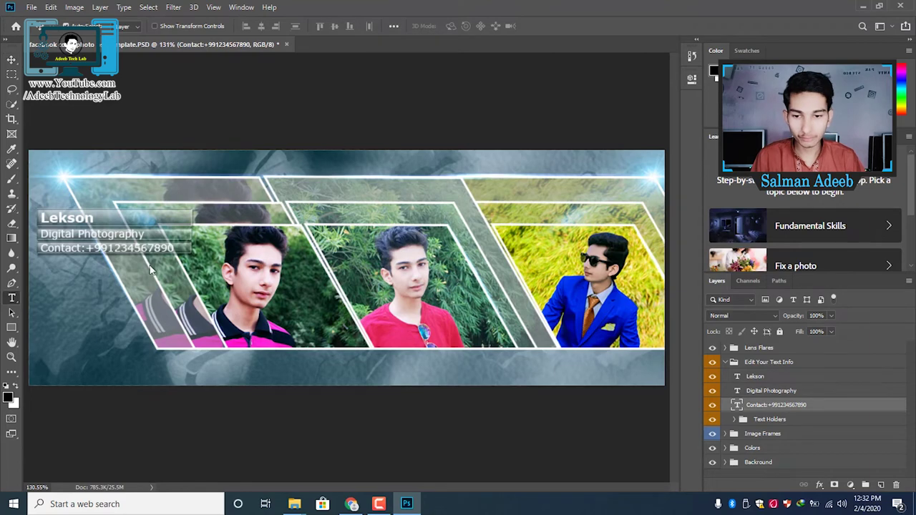
# Step: Replace the placeholder digits after 'Contact:' with the user's own phone number
pyautogui.moveTo(86, 248); pyautogui.dragTo(174, 247)
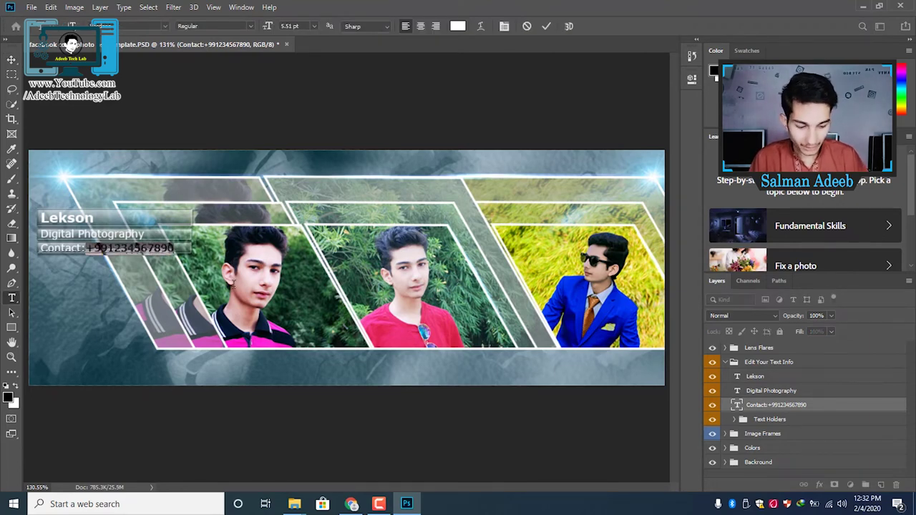
pyautogui.hotkey('ctrl', 'h')
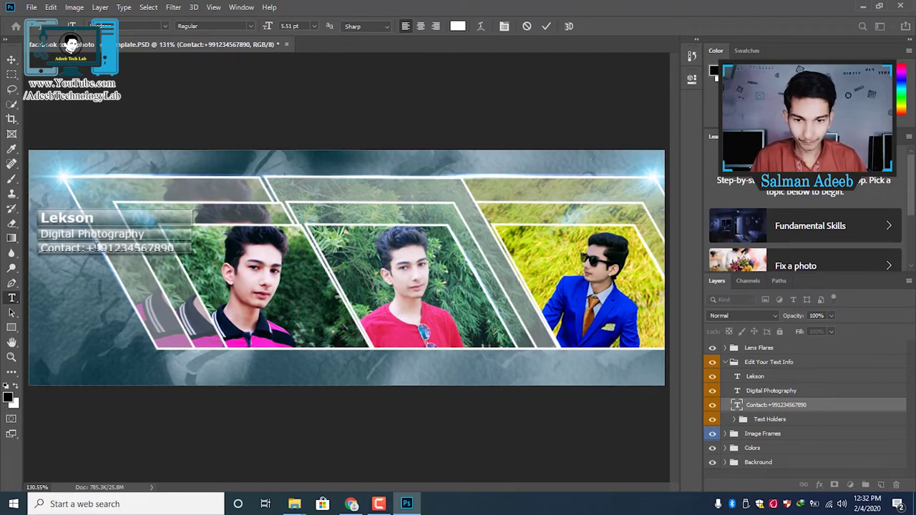
pyautogui.moveTo(86, 247); pyautogui.dragTo(252, 247)
pyautogui.write('+')
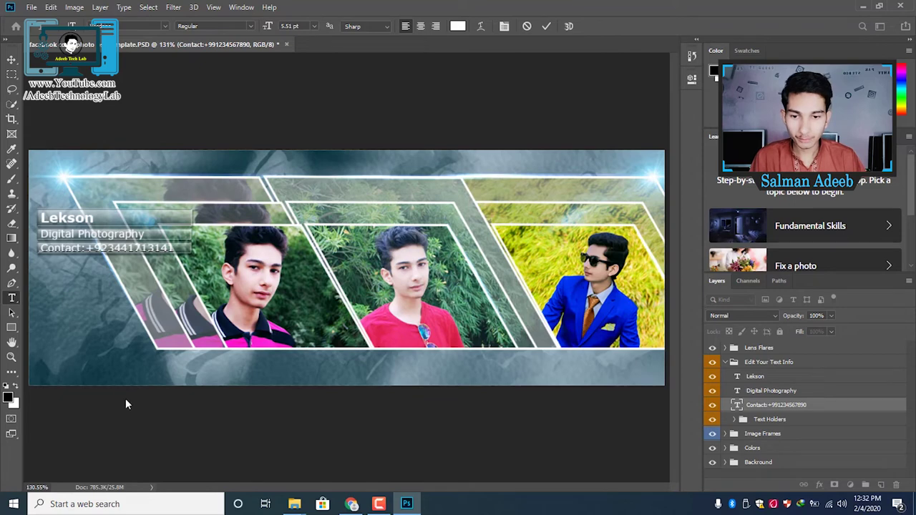
pyautogui.hotkey('ctrl', 'Return')
pyautogui.click(760, 393)
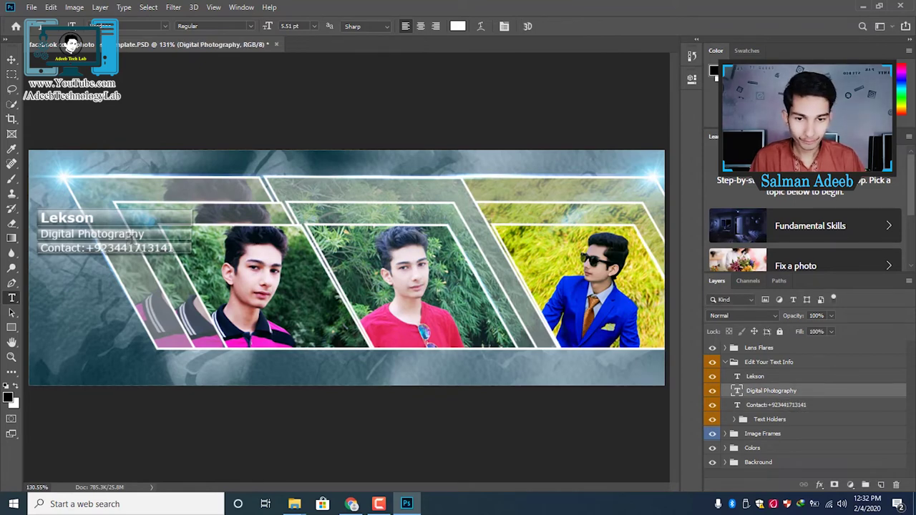
# Step: Retype the Digital Photography subtitle as the user's channel name
pyautogui.click(105, 236)
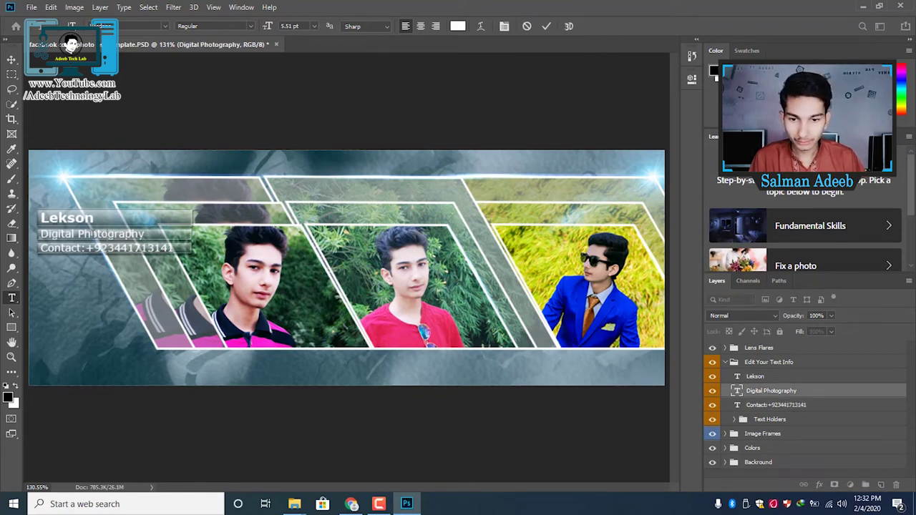
pyautogui.tripleClick(84, 233)
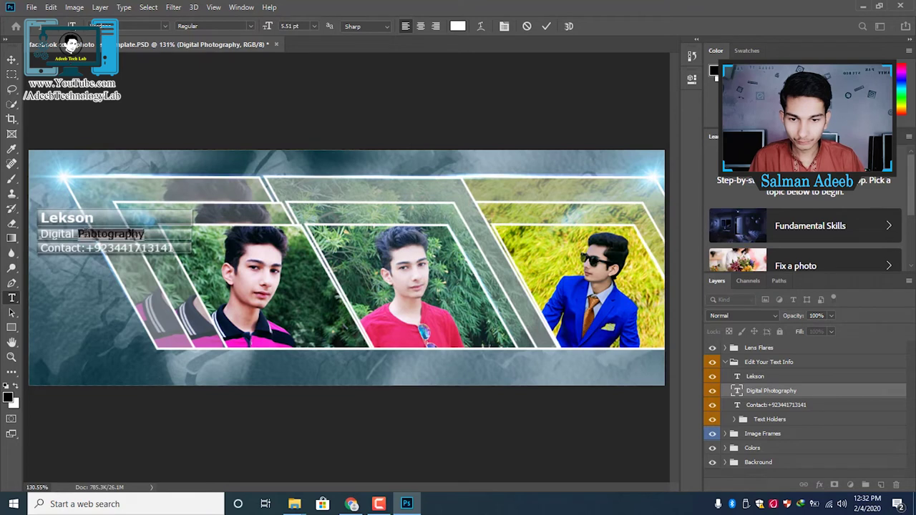
pyautogui.write('Ado')
pyautogui.press('BackSpace')
pyautogui.press('BackSpace')
pyautogui.press('BackSpace')
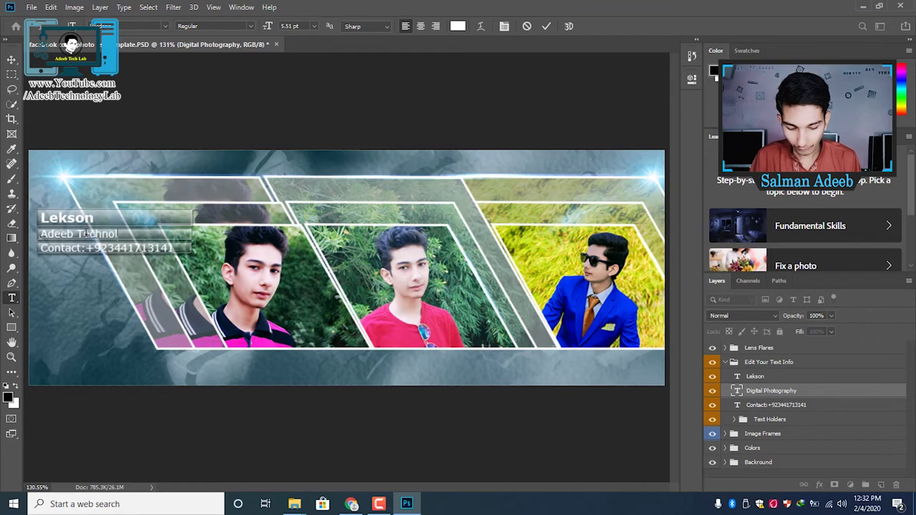
pyautogui.write('ogy Lab')
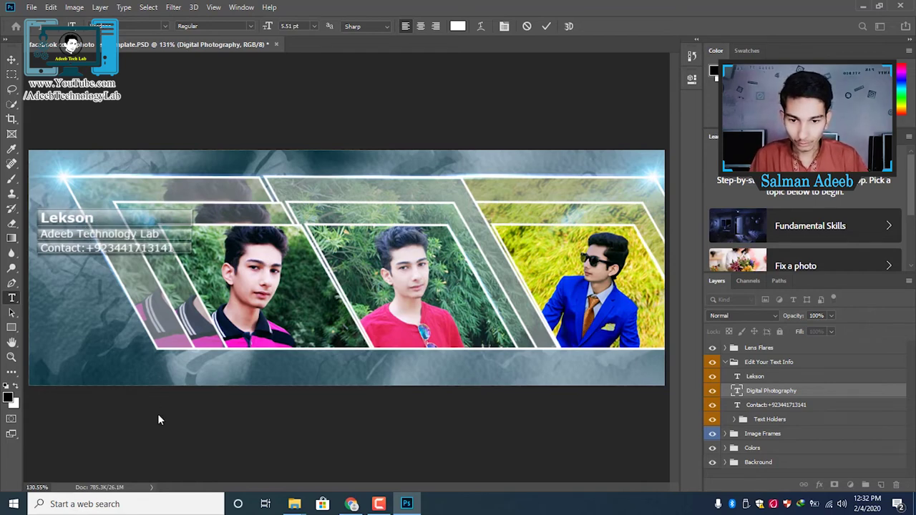
pyautogui.hotkey('ctrl', 'Return')
# Step: Replace the Lekson heading with the creator's name and return to the Move tool
pyautogui.click(65, 218)
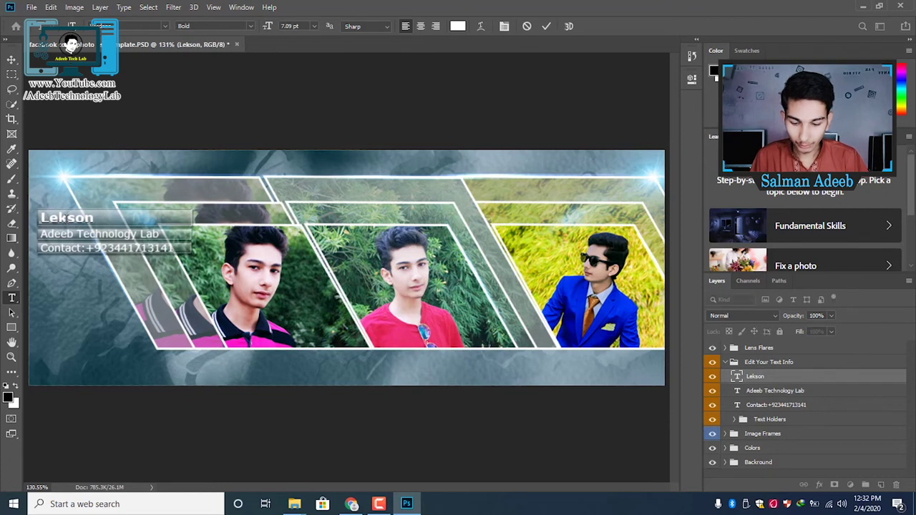
pyautogui.doubleClick(65, 219)
pyautogui.write('Salman Adeeb')
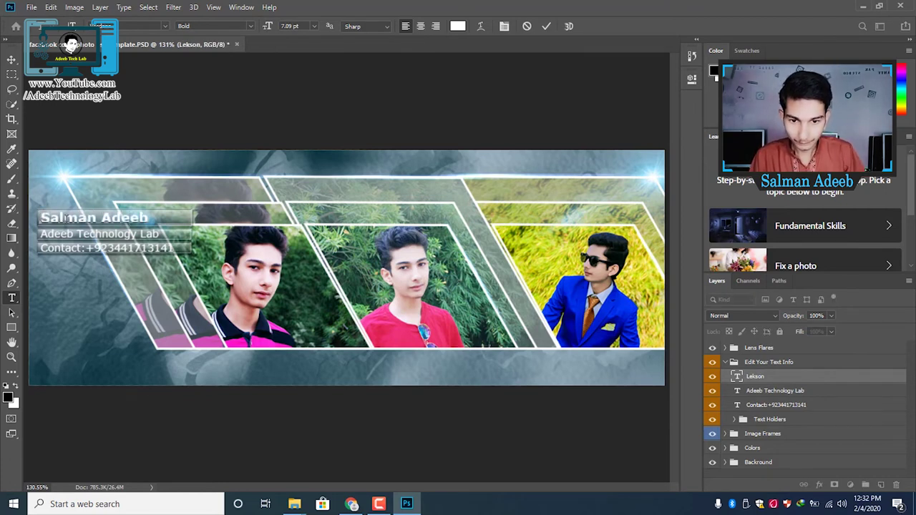
pyautogui.hotkey('ctrl', 'Return')
pyautogui.click(11, 60)
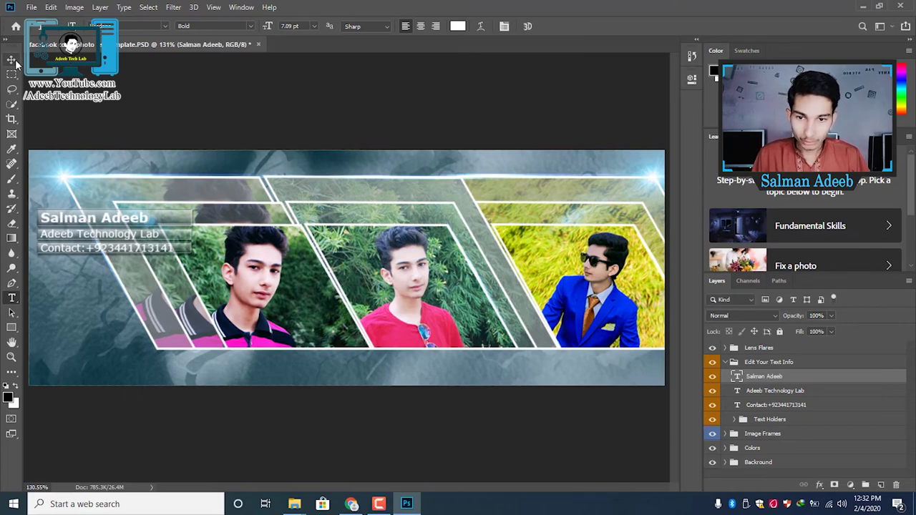
pyautogui.click(351, 262)
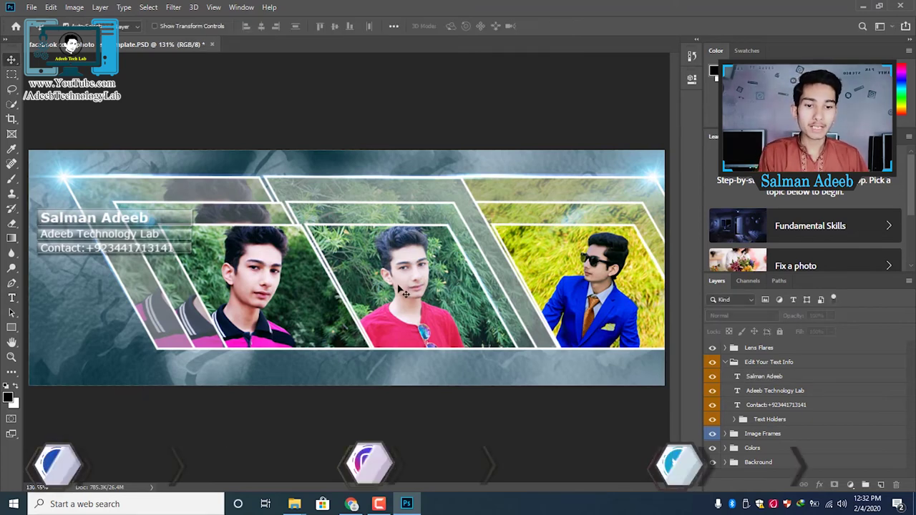